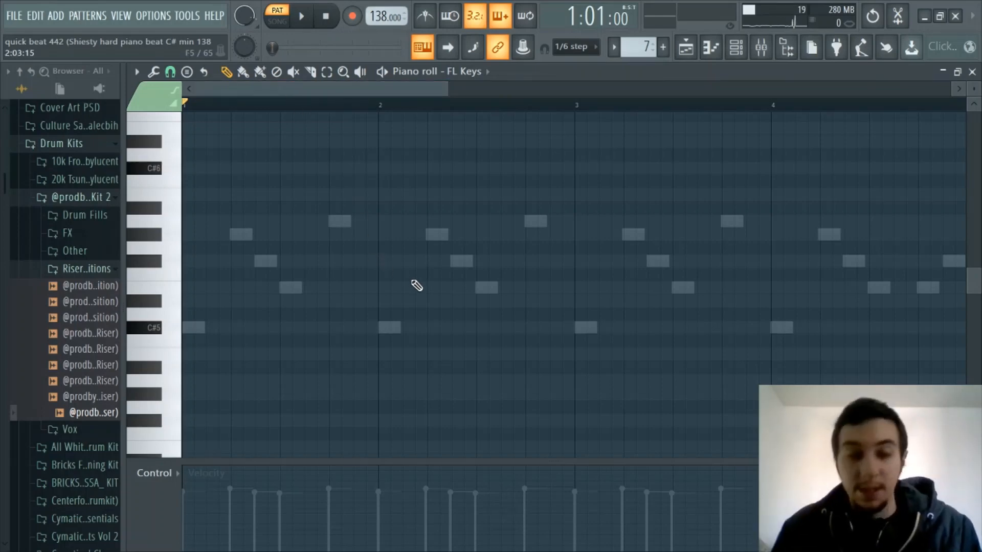
Place a C#5 note at the start of bar 1 in the FL Keys piano roll and play it.
scroll(313, 97, down, 3)
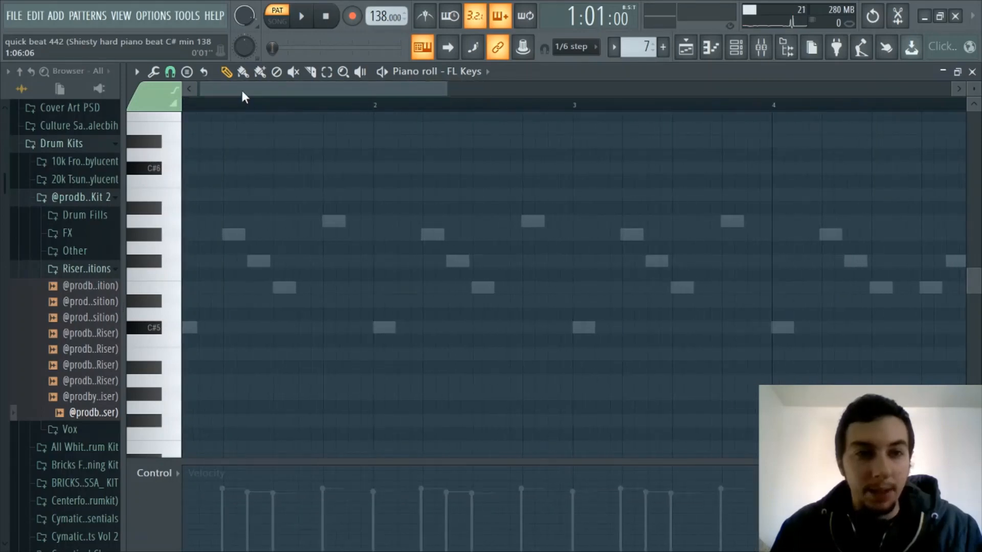
scroll(241, 91, up, 2)
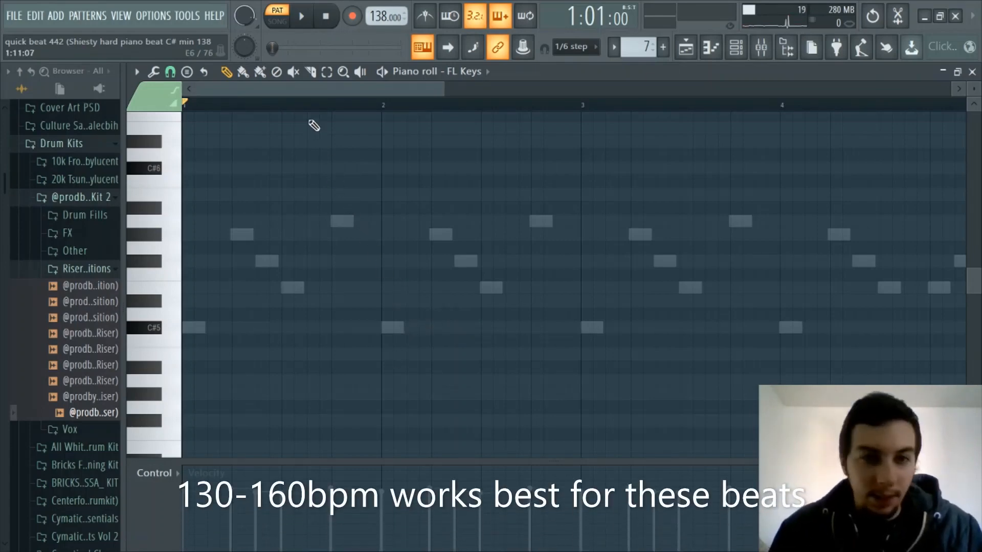
scroll(306, 111, up, 3)
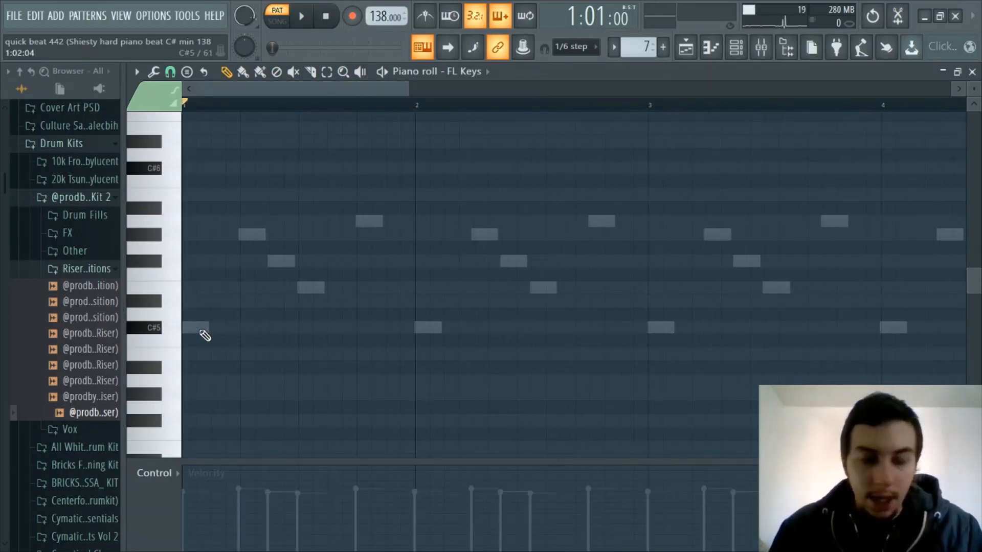
mouse_move(202, 331)
mouse_down()
mouse_move(212, 330)
mouse_move(187, 324)
mouse_up()
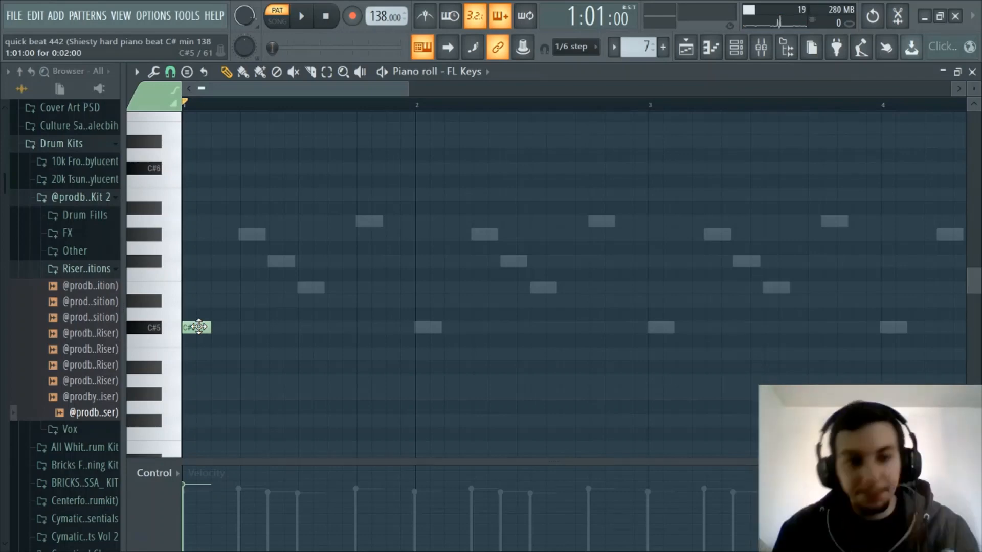
key(space)
key(space)
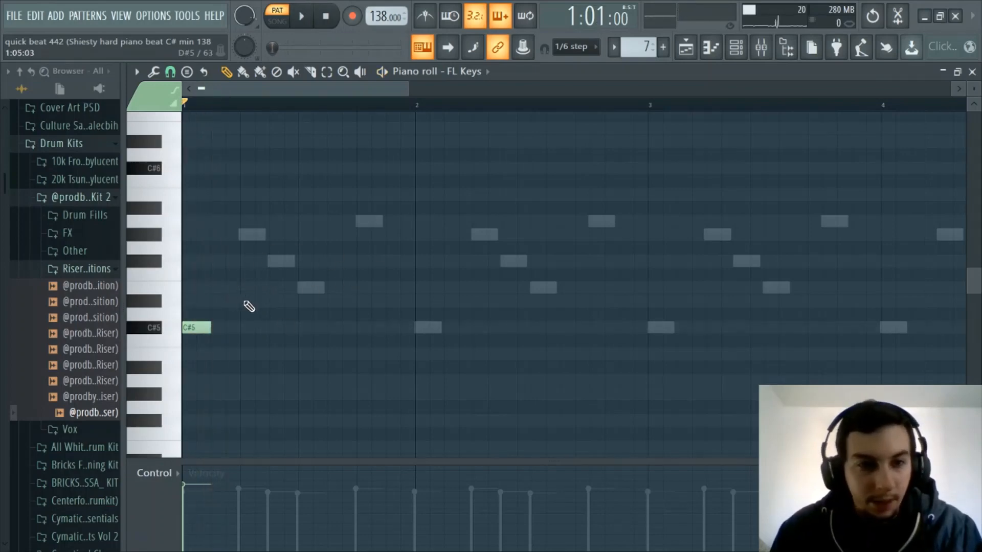
Build a five-note phrase in bar 1 by adding D#5, F#5, E5 and D#5 after the C#5, and play it back.
click(247, 301)
drag(257, 302, 250, 302)
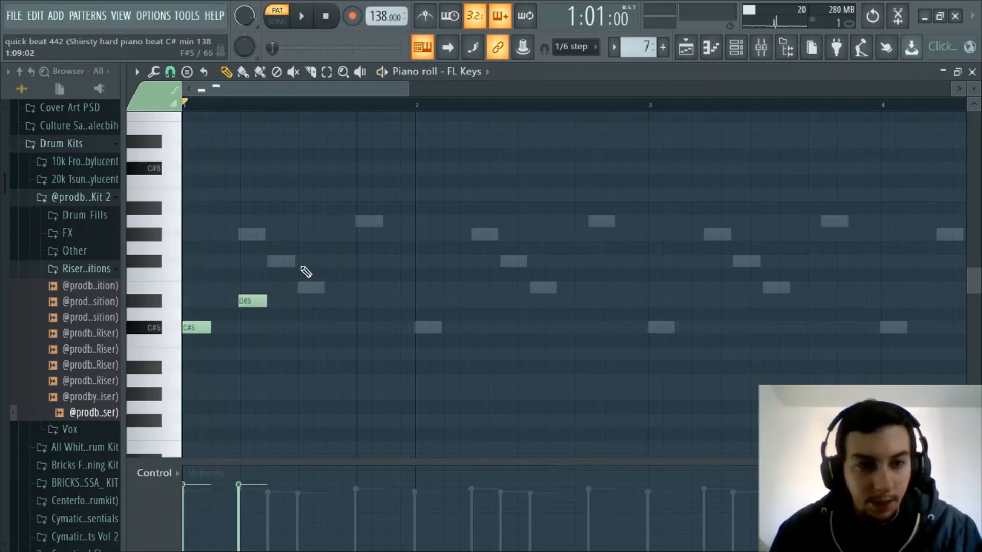
click(364, 300)
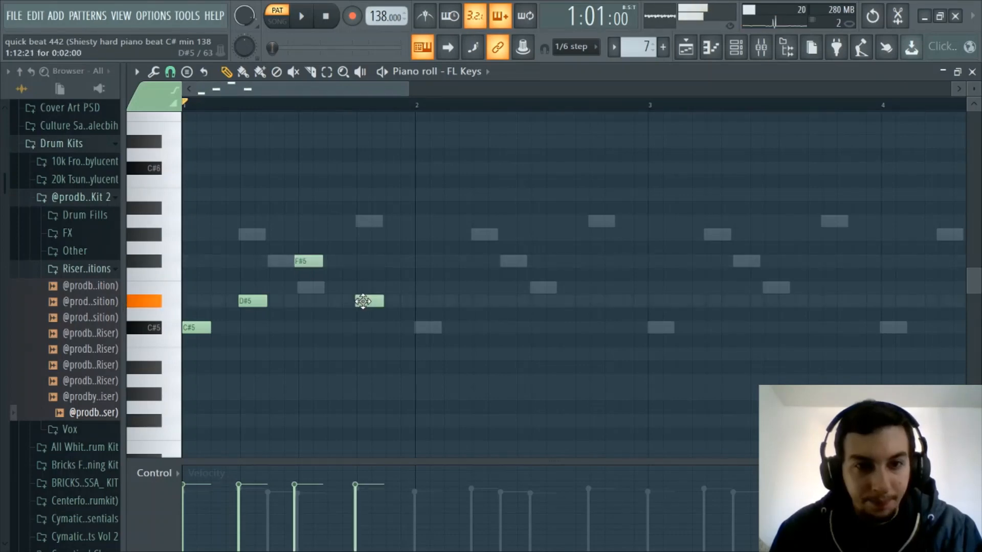
key(space)
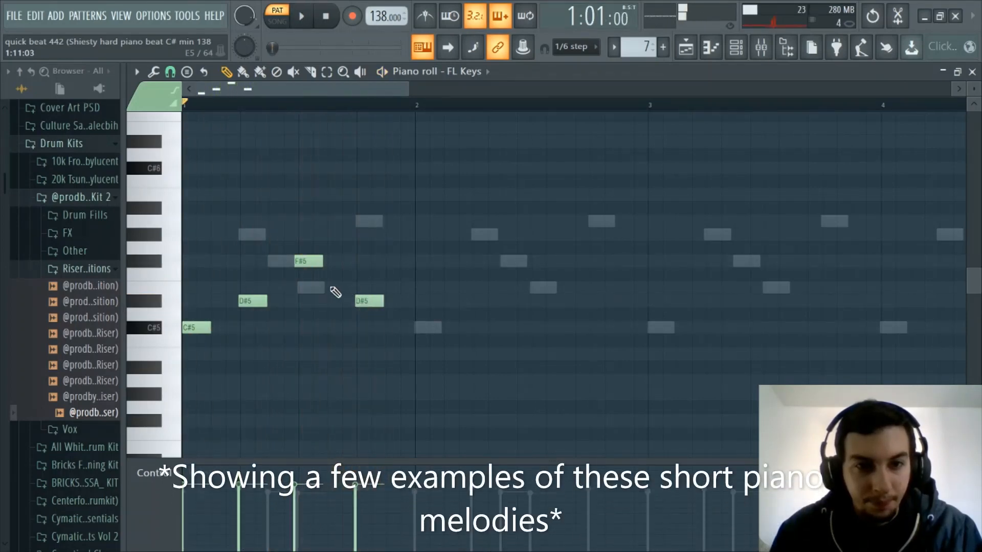
click(333, 287)
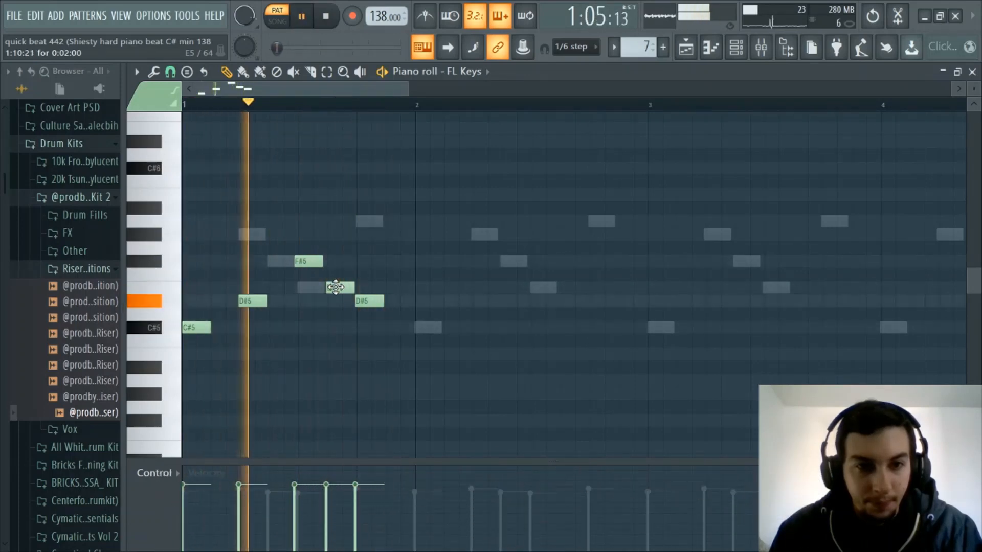
key(space)
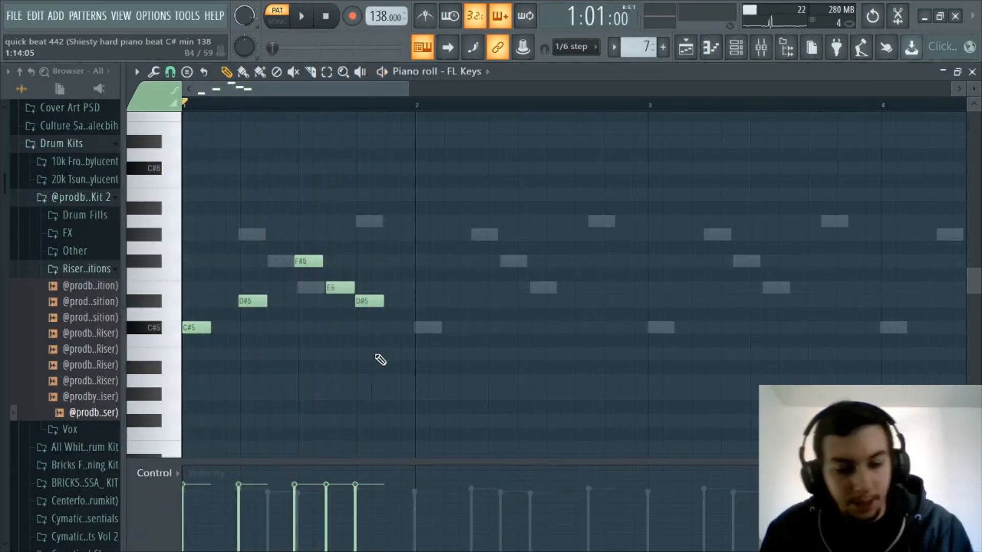
Duplicate the five-note phrase into bar 2 and listen to the two bars.
key(ctrl+b)
key(space)
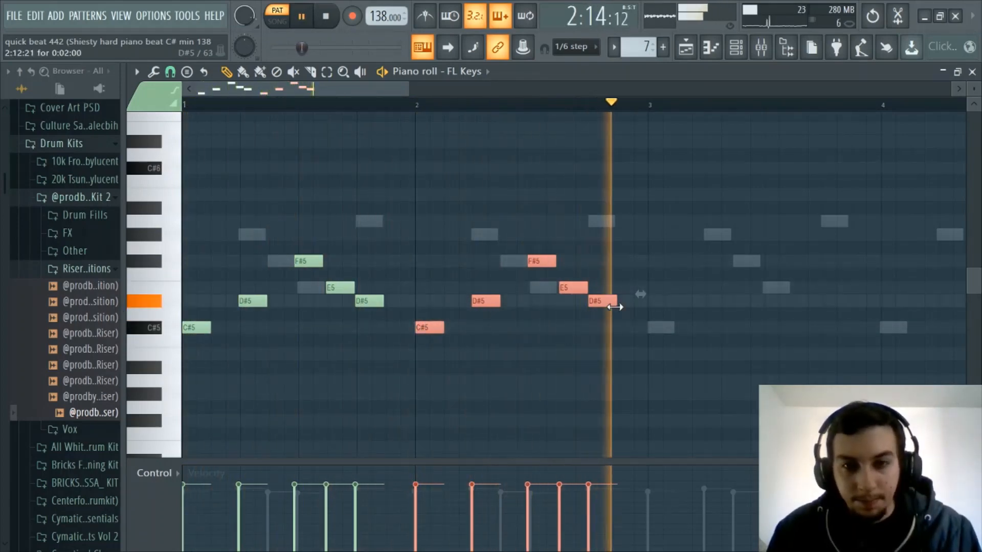
key(space)
Delete the copied phrase in bar 2 and the last three notes of bar 1, keeping the first C#5 and D#5.
right_click(574, 287)
right_click(602, 301)
right_click(541, 261)
right_click(486, 301)
right_click(429, 327)
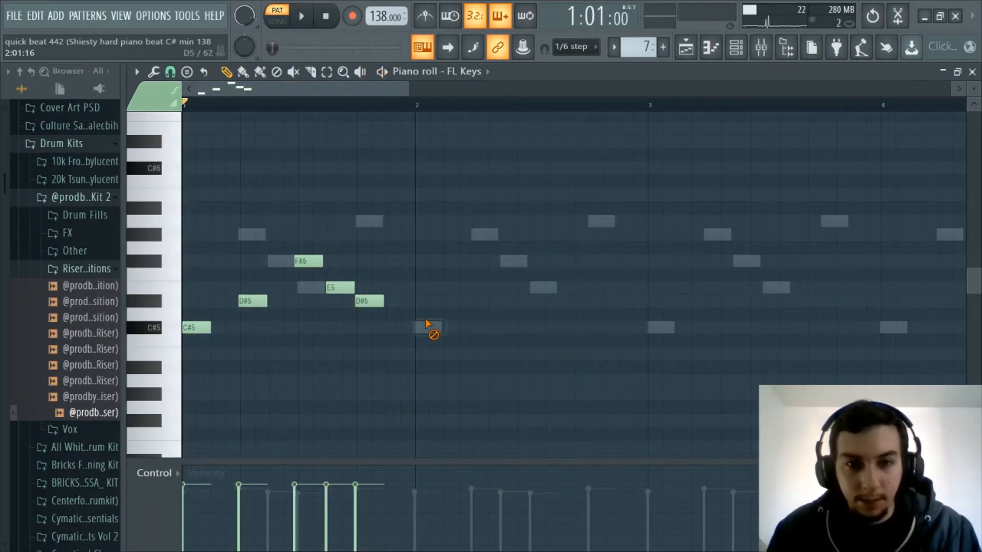
right_click(369, 301)
right_click(340, 287)
right_click(308, 261)
Raise the second note of bar 1 to F#5, then add E5, F#5 and D#5 notes and play the new phrase.
drag(241, 300, 250, 260)
click(298, 287)
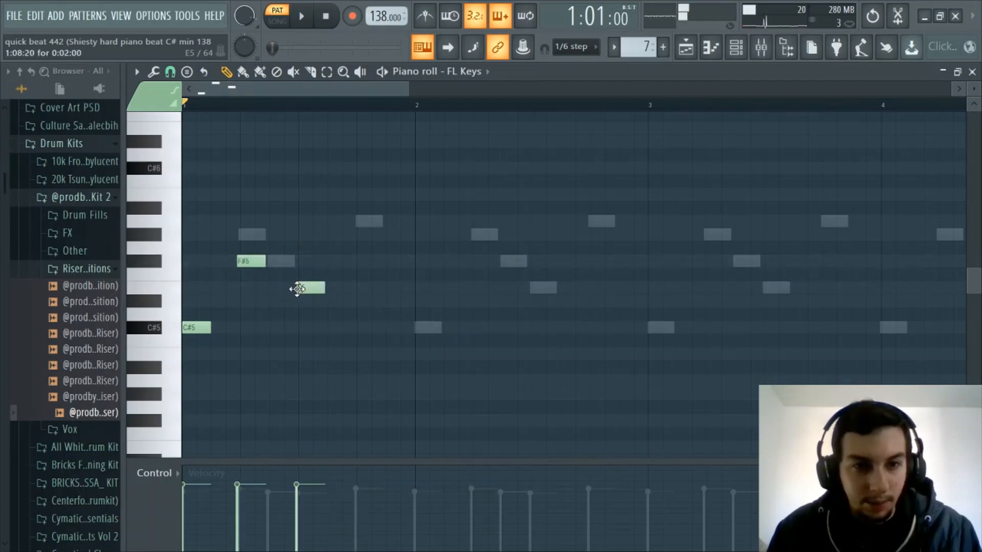
key(space)
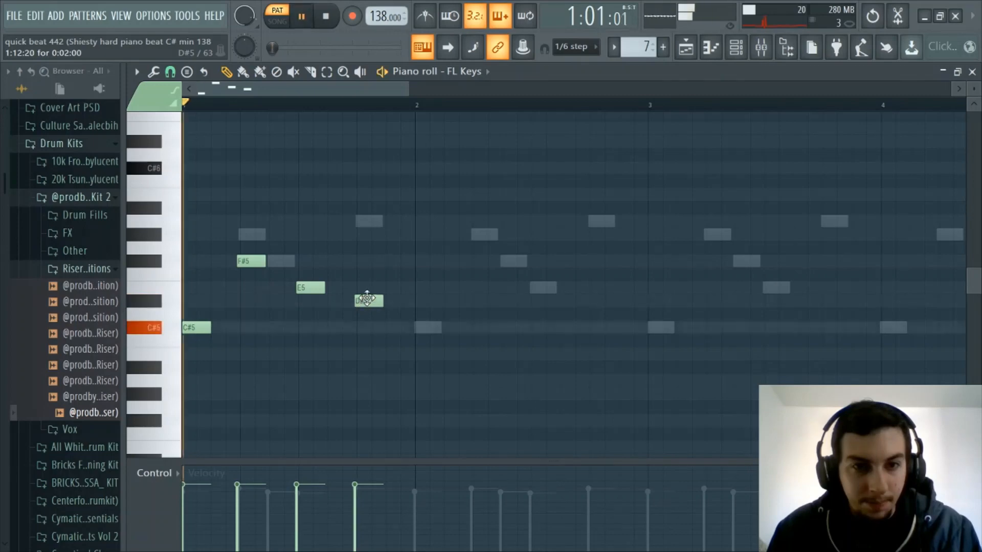
click(336, 262)
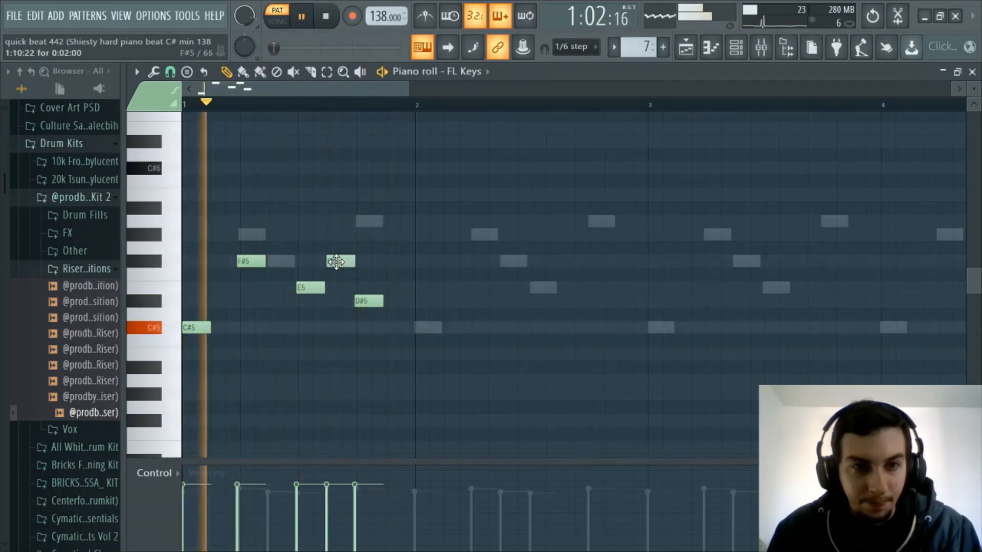
Duplicate the C#5–F#5–E5–F#5–D#5 phrase and shift the copy to start at bar 2 while listening.
key(ctrl+b)
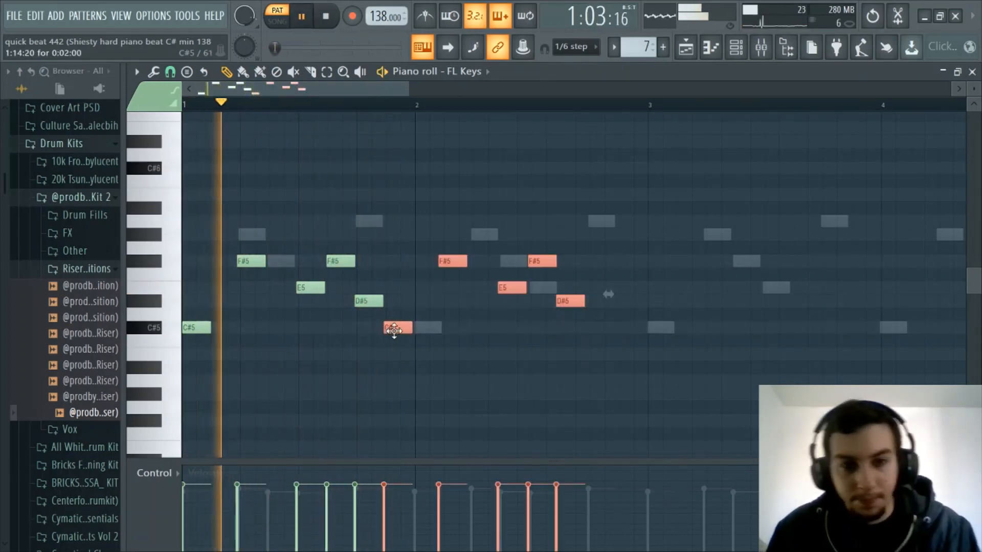
drag(396, 327, 429, 329)
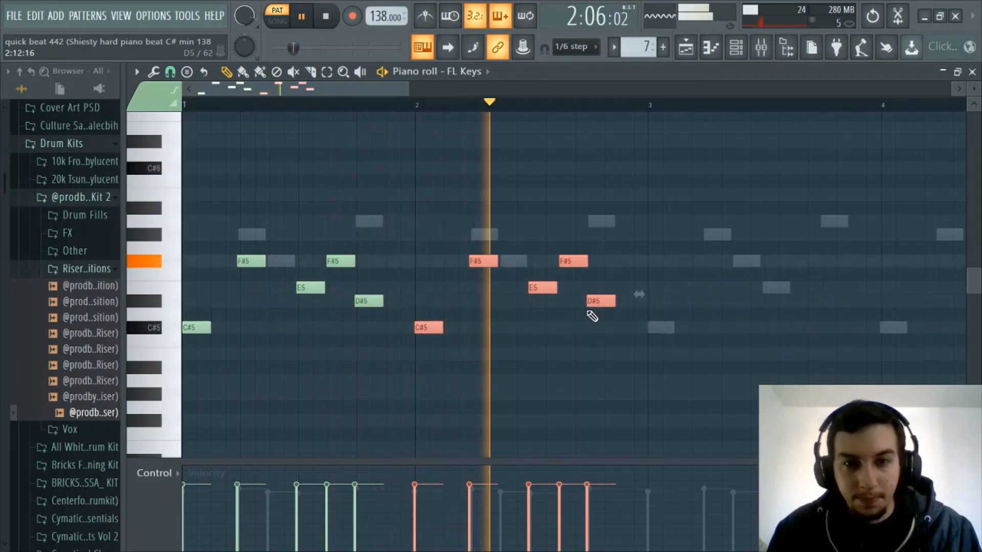
key(space)
Delete all notes in bar 2 and the last three notes of bar 1, keeping the first C#5 and F#5.
right_click(603, 304)
right_click(573, 262)
right_click(543, 288)
right_click(483, 261)
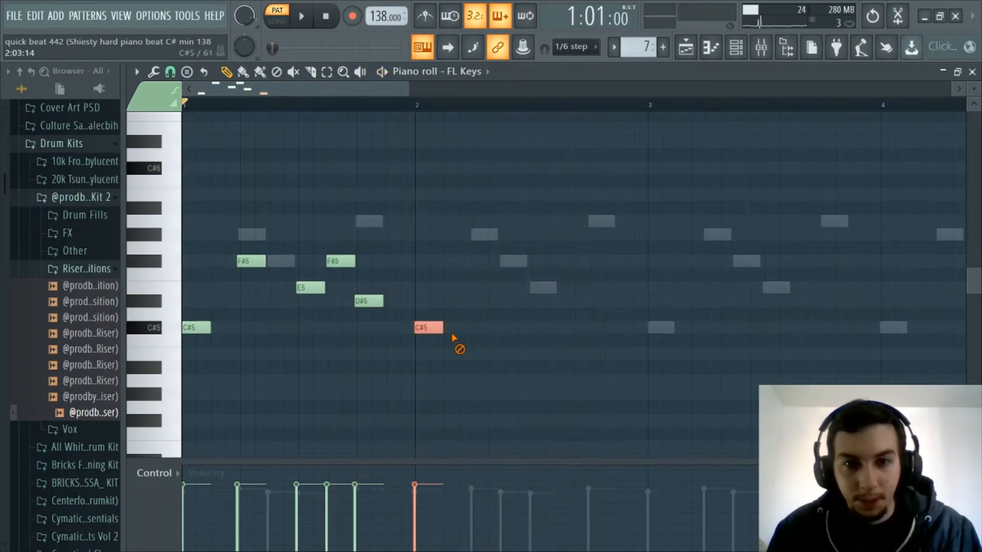
right_click(428, 327)
right_click(368, 301)
right_click(341, 262)
right_click(311, 287)
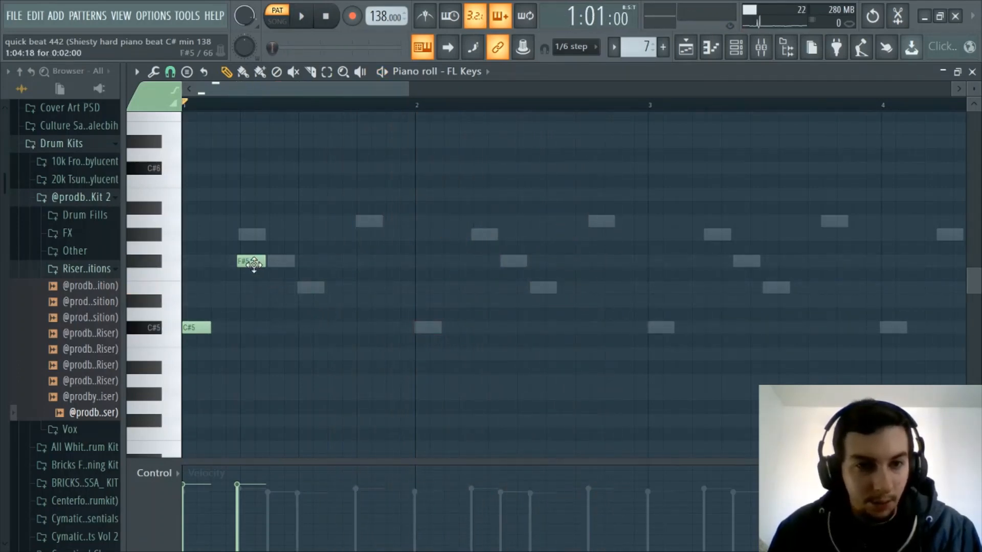
Lower the second note of bar 1 to D#5, then add E5 and F#5 for a rising phrase and play it.
drag(254, 263, 252, 314)
click(300, 289)
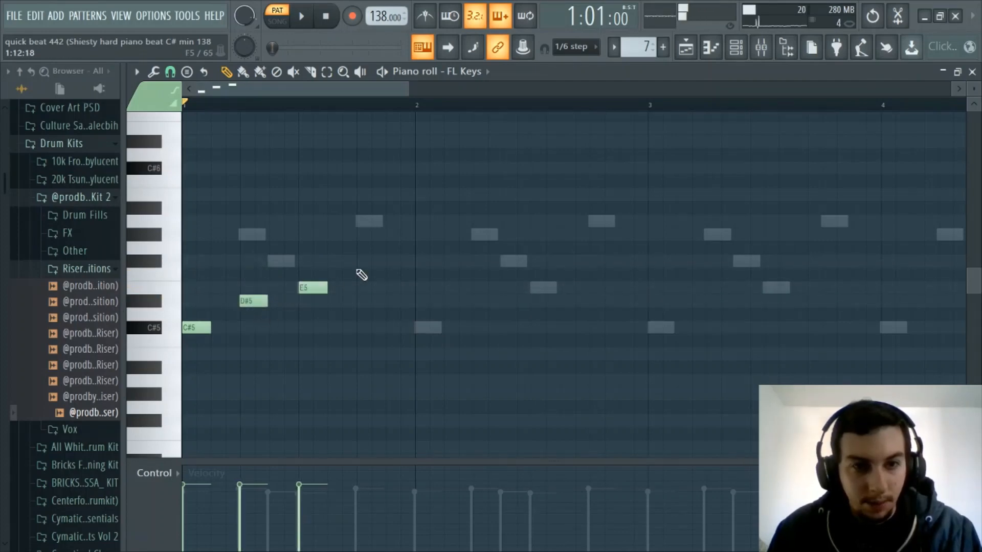
drag(319, 288, 306, 289)
key(space)
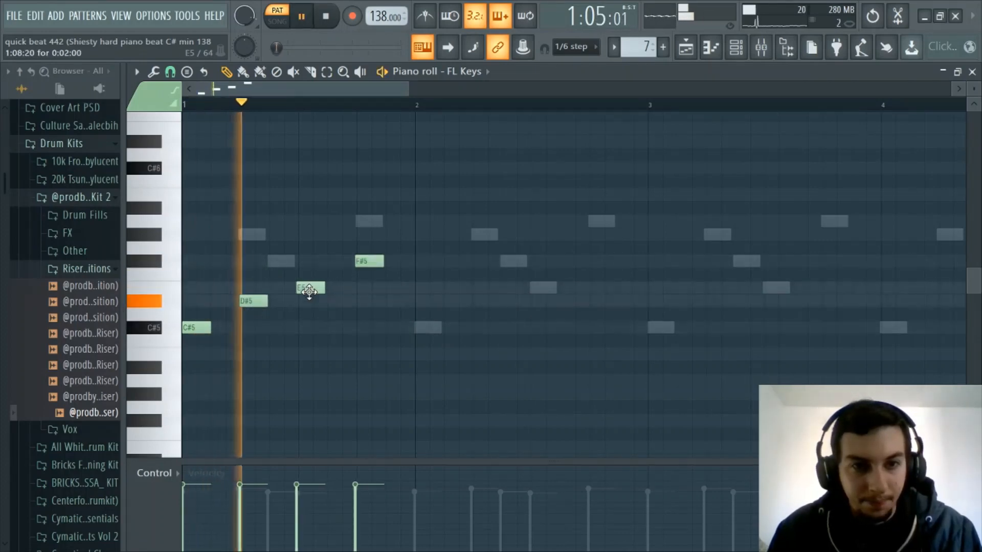
Duplicate the rising four-note phrase and align the copy to the start of bar 2.
key(ctrl+b)
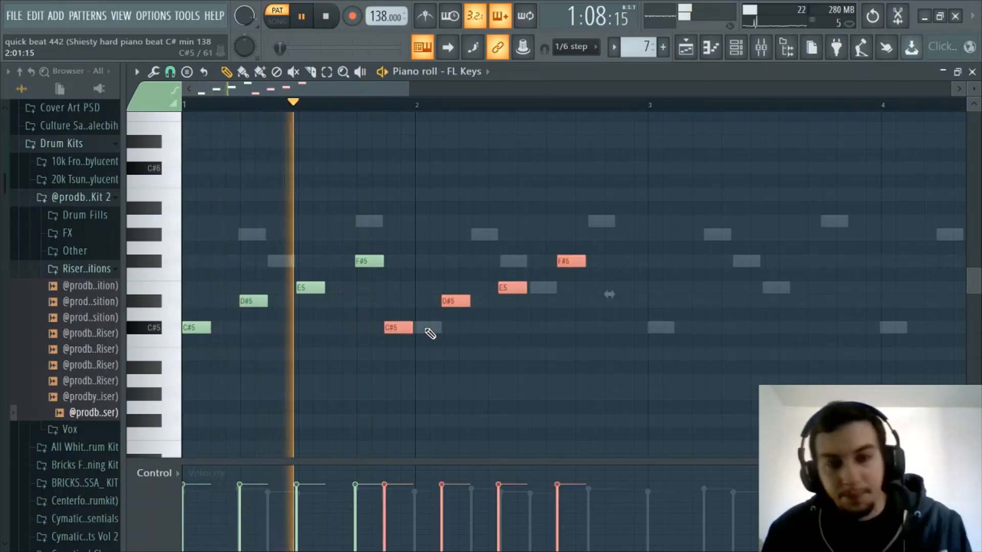
drag(397, 329, 427, 332)
click(427, 303)
right_click(430, 301)
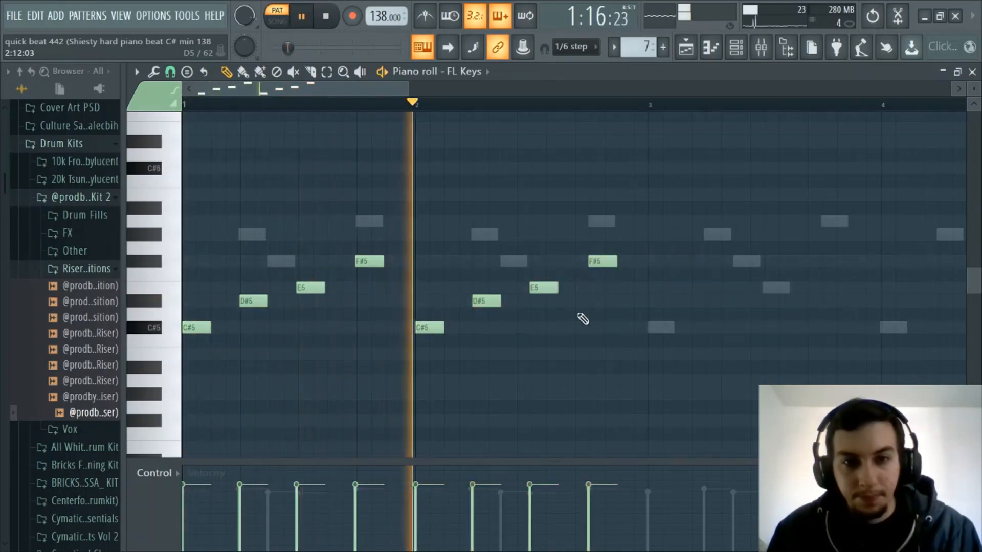
Duplicate the two-bar melody, align the copy to the start of bar 3, and listen to all four bars.
key(ctrl+b)
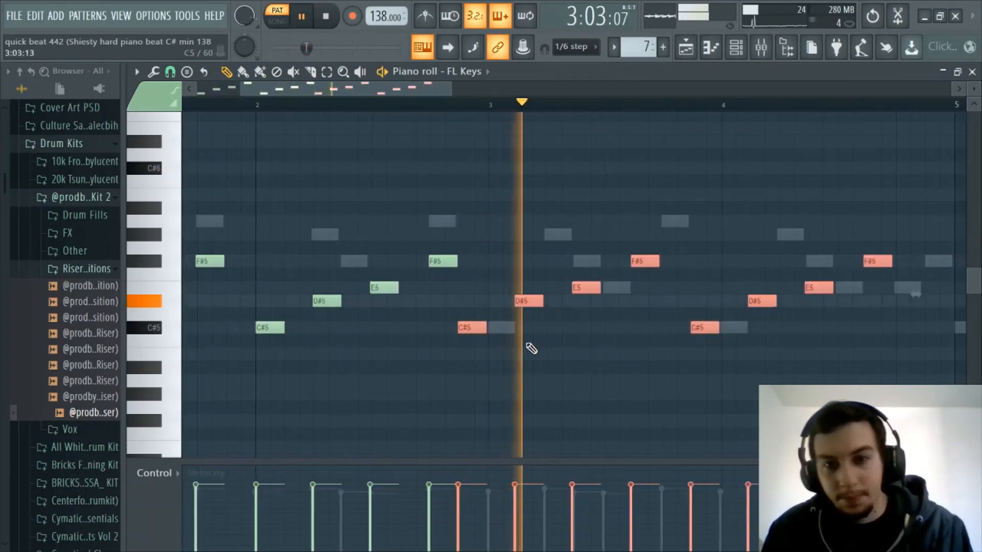
drag(471, 329, 508, 332)
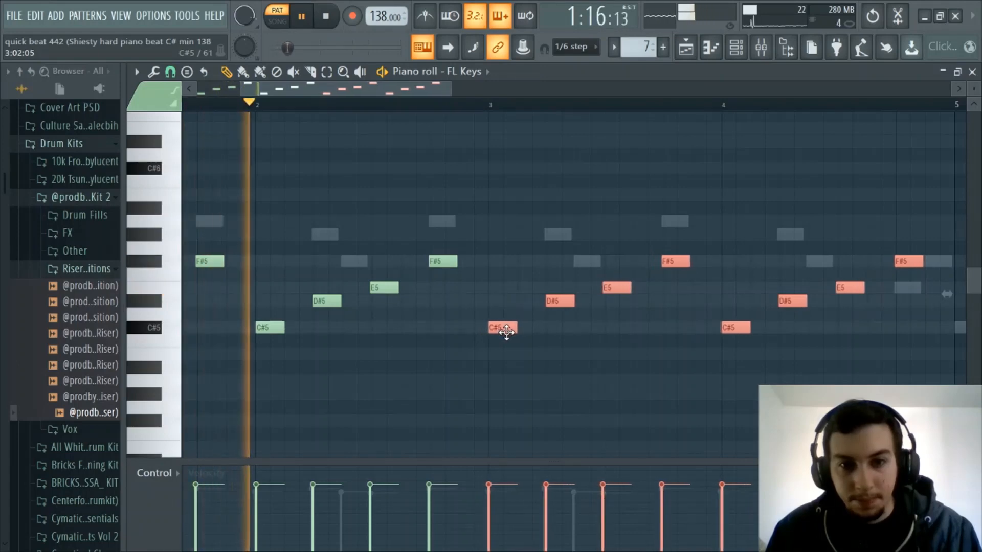
scroll(500, 114, up, 4)
scroll(500, 114, down, 4)
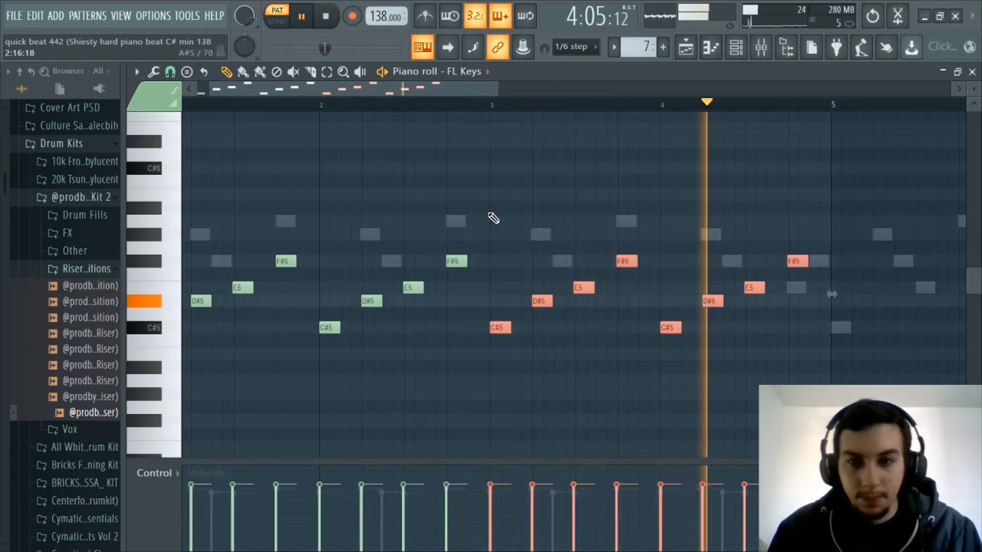
key(space)
Delete the repeated rising phrases from bars 4, 3 and 2.
click(439, 234)
right_click(440, 233)
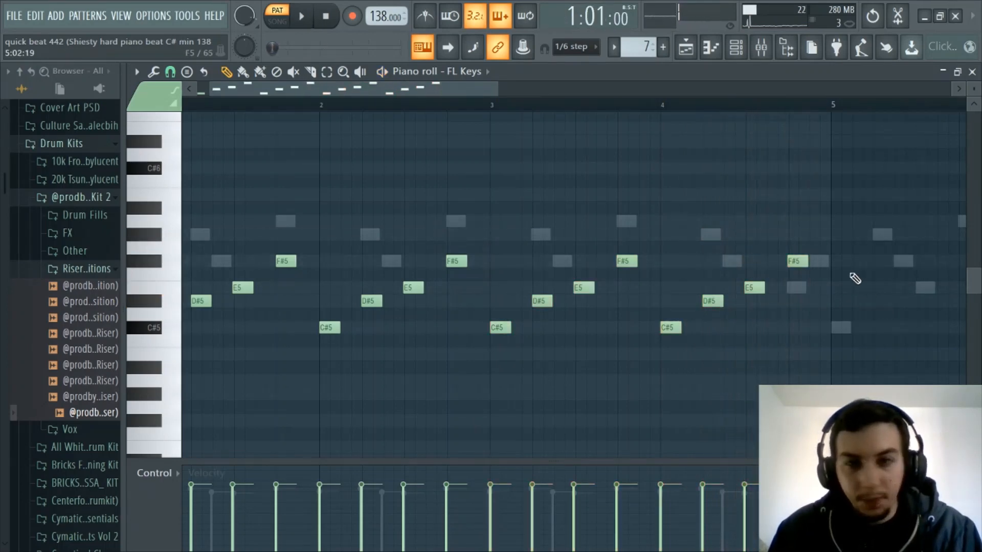
right_click(797, 261)
right_click(712, 301)
right_click(671, 327)
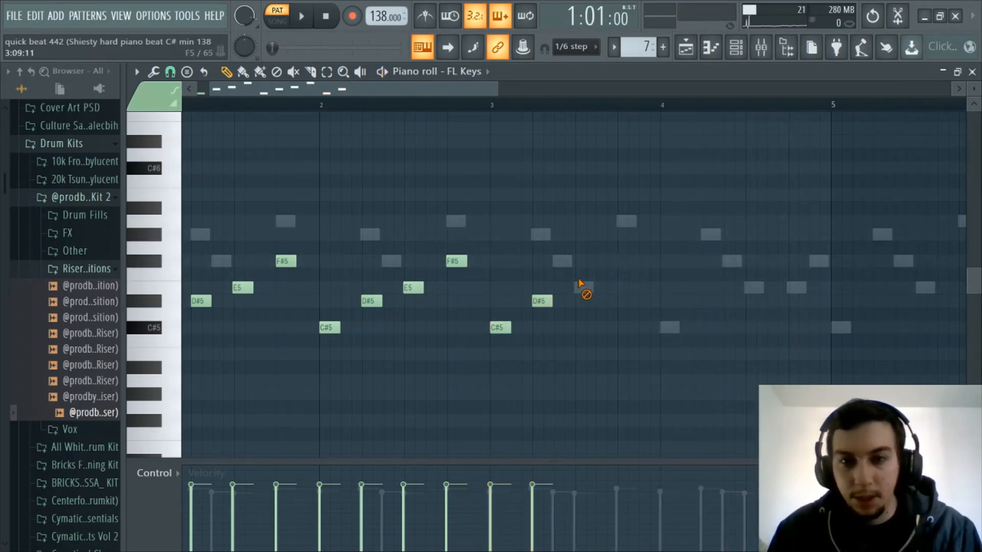
right_click(542, 301)
right_click(509, 329)
right_click(413, 289)
right_click(456, 261)
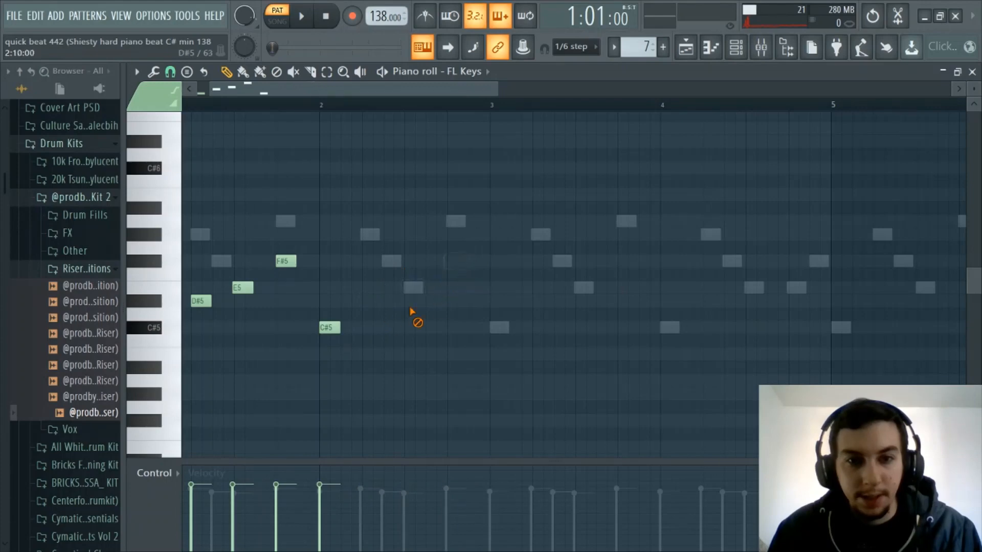
Clear the remaining notes of the rising phrase, leaving the FL Keys pattern empty.
scroll(322, 108, up, 3)
drag(309, 90, 271, 91)
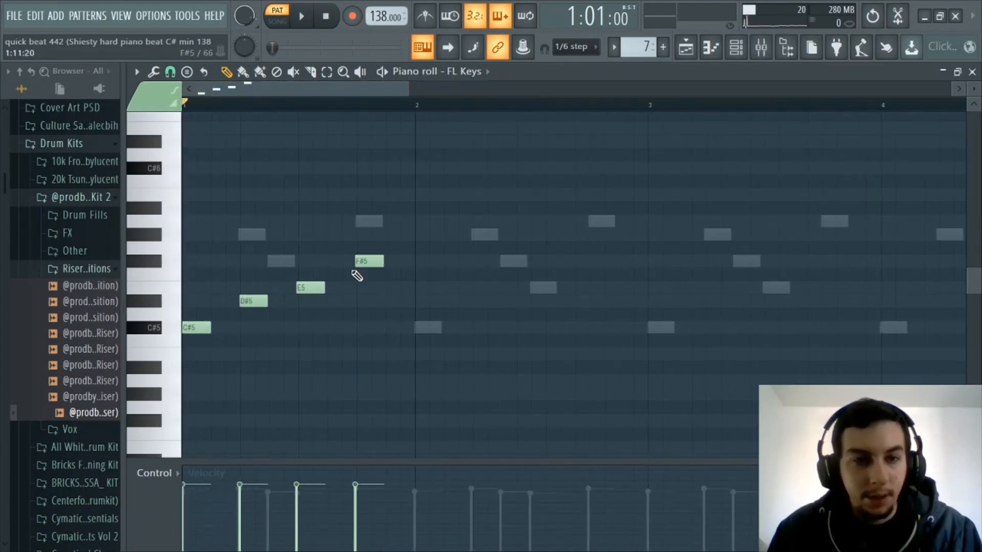
right_click(367, 263)
right_click(310, 287)
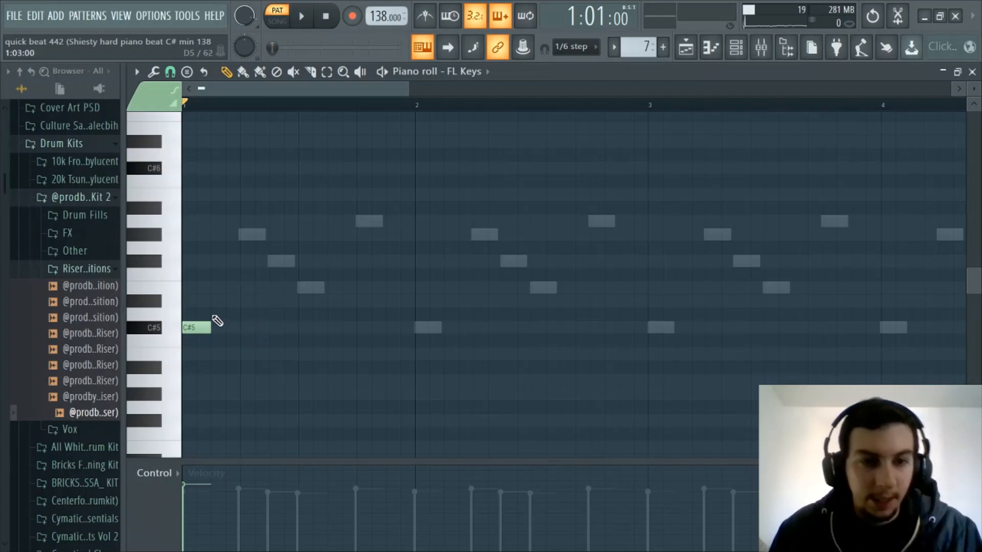
right_click(196, 328)
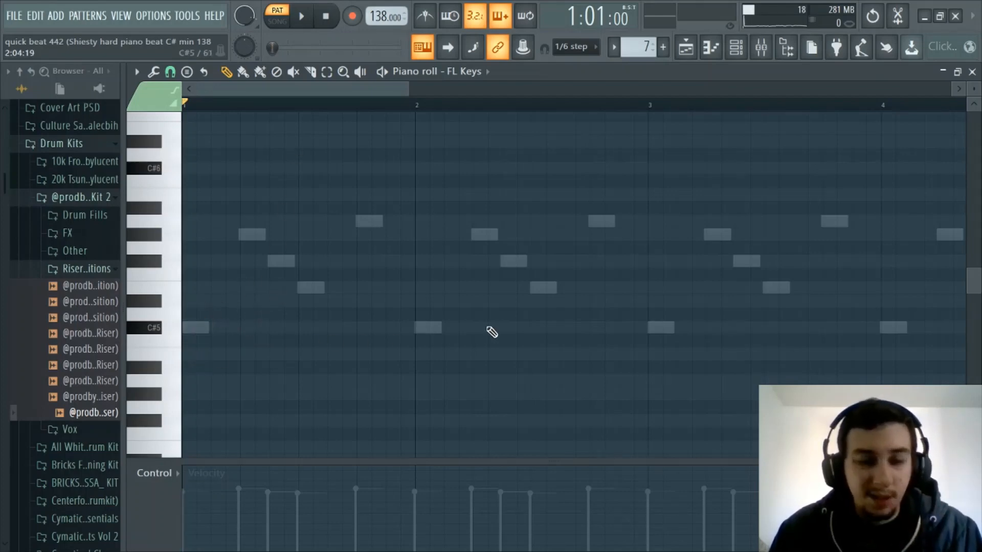
Play the existing melody of the FL Keys #2 channel in the piano roll and open the channel rack.
click(471, 77)
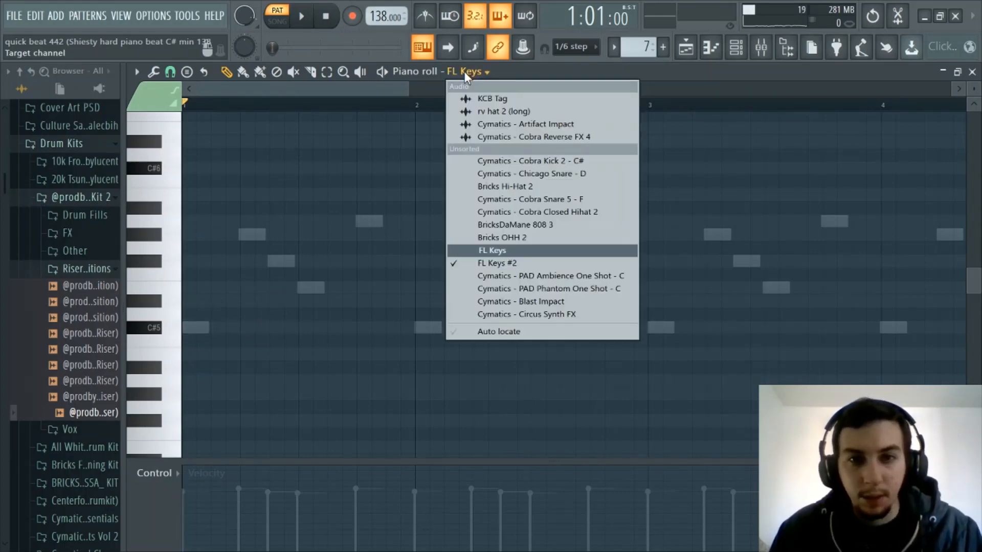
click(511, 263)
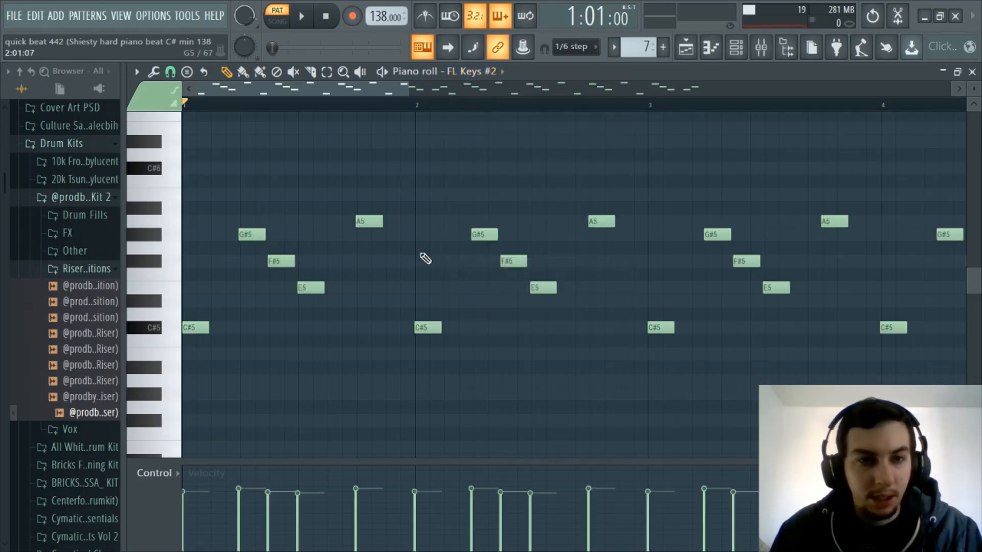
key(space)
key(space)
click(736, 47)
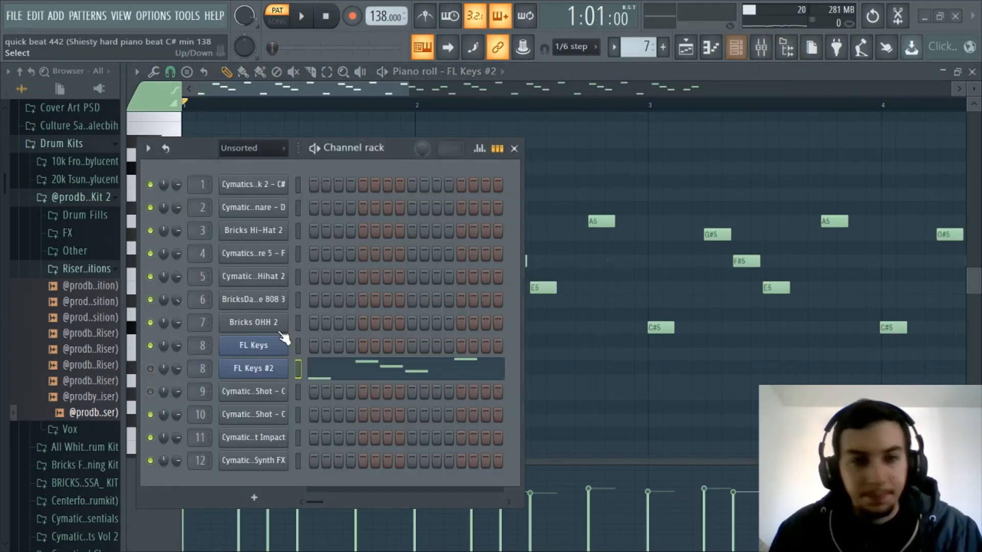
Play the FL Keys #2 melody through the end of bar 4 with the channel rack closed, and stop playback.
key(space)
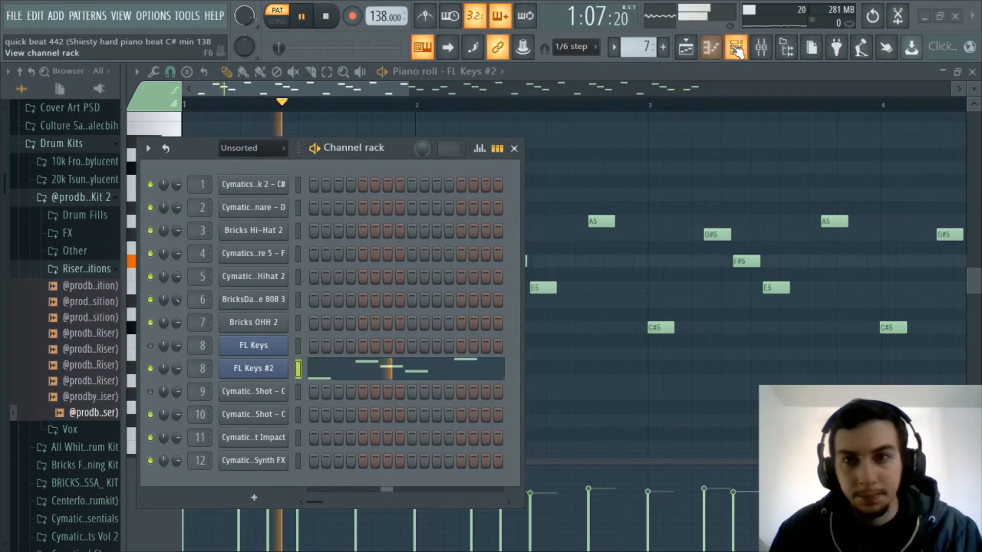
key(F6)
scroll(478, 114, down, 3)
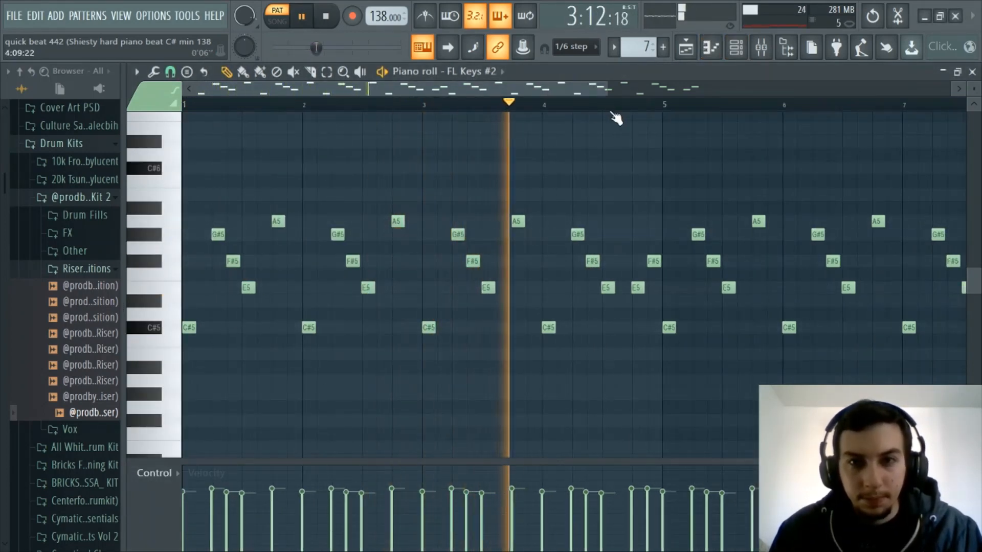
scroll(649, 116, up, 1)
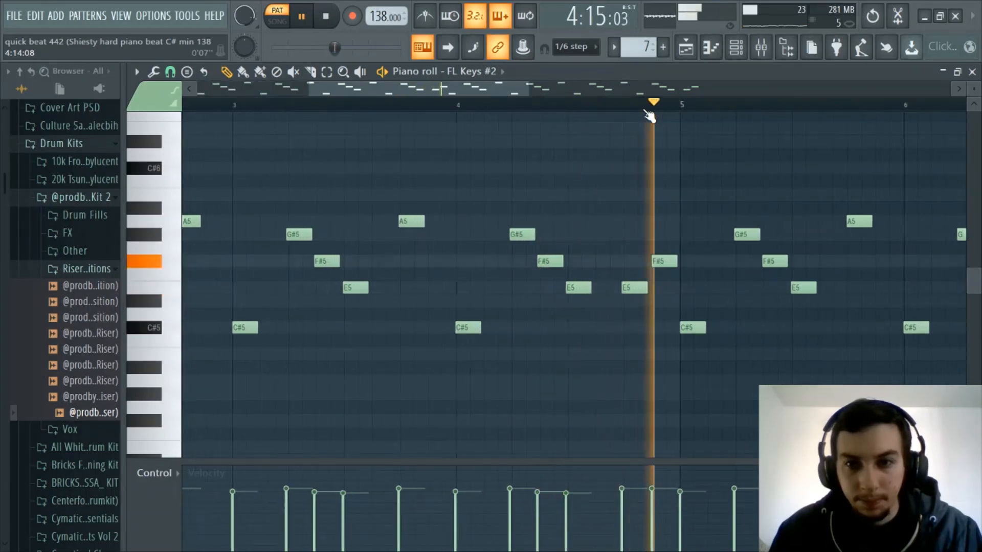
key(space)
Examine the repeating C#5, G#5, F#5, E5, A5 phrase in bars 1 to 3 and the E5–F#5 ending of bar 4.
scroll(413, 87, up, 3)
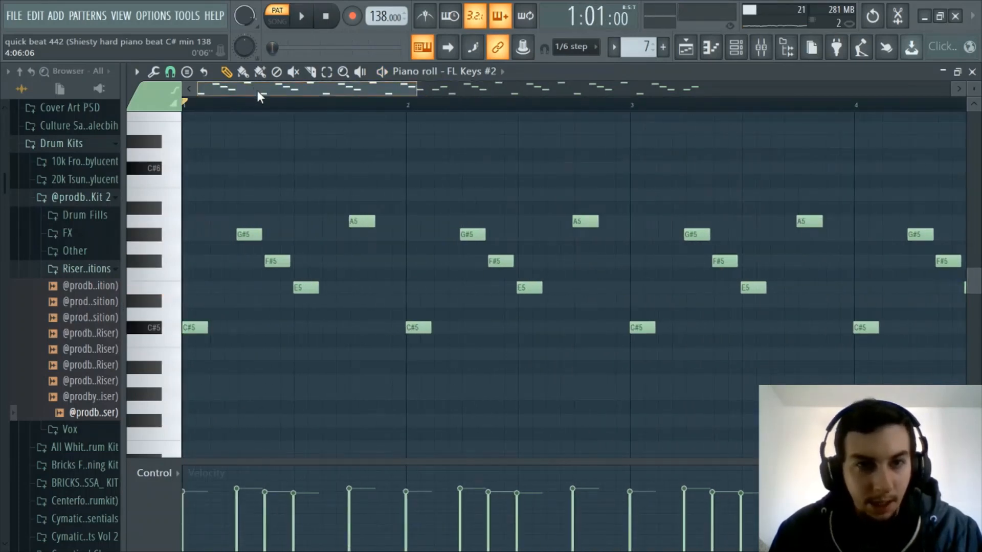
scroll(256, 90, down, 2)
scroll(320, 90, up, 2)
drag(320, 90, 417, 114)
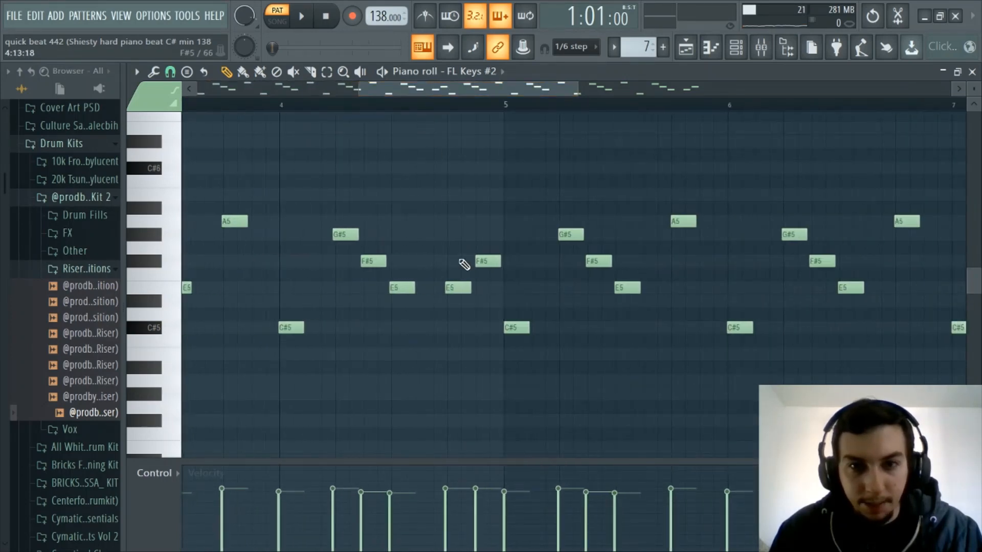
drag(478, 96, 508, 108)
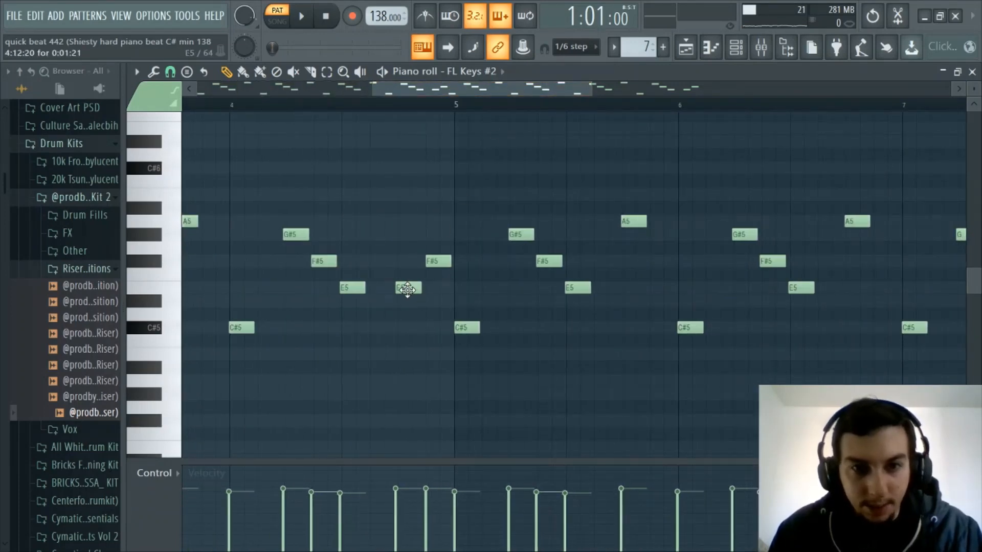
drag(486, 91, 280, 95)
scroll(280, 109, down, 5)
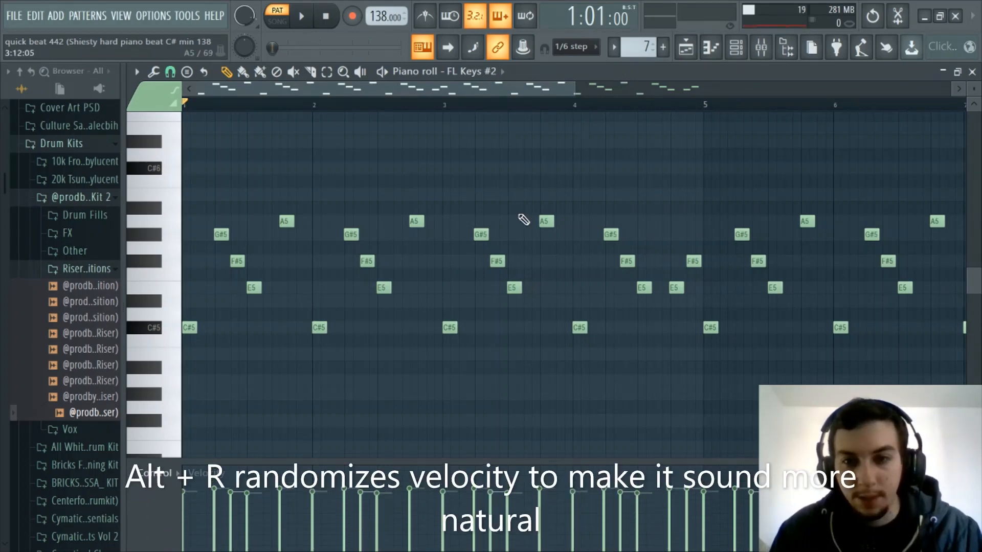
scroll(294, 105, up, 3)
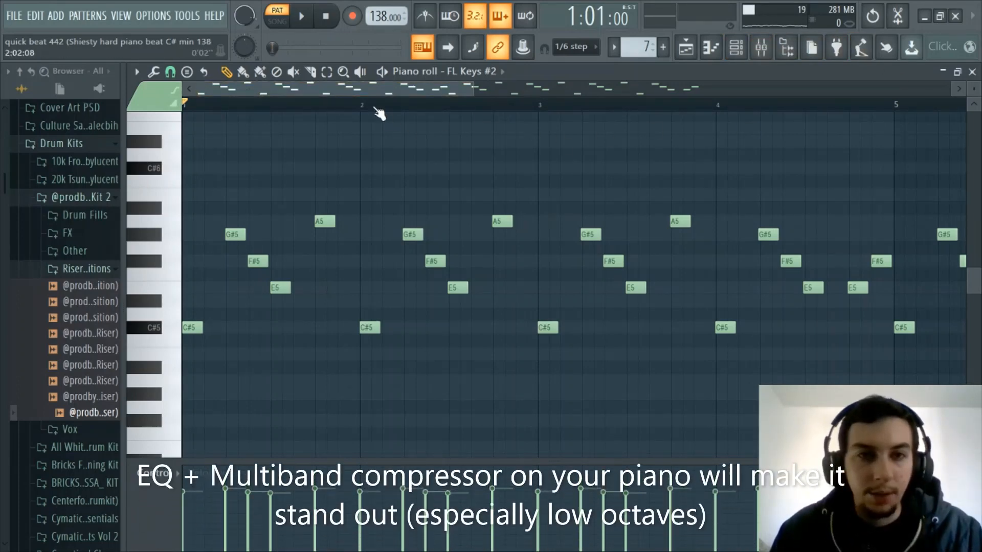
scroll(196, 108, up, 1)
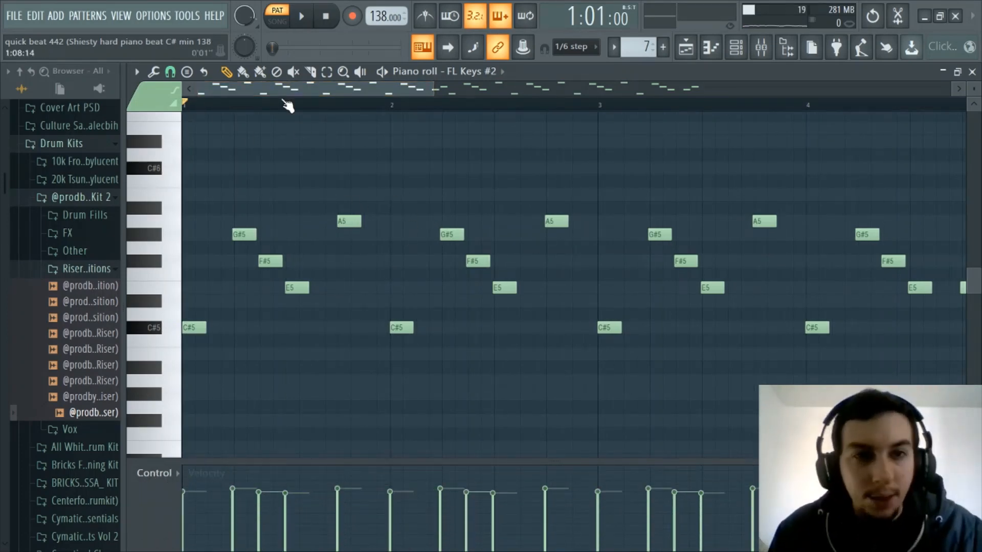
scroll(221, 98, up, 2)
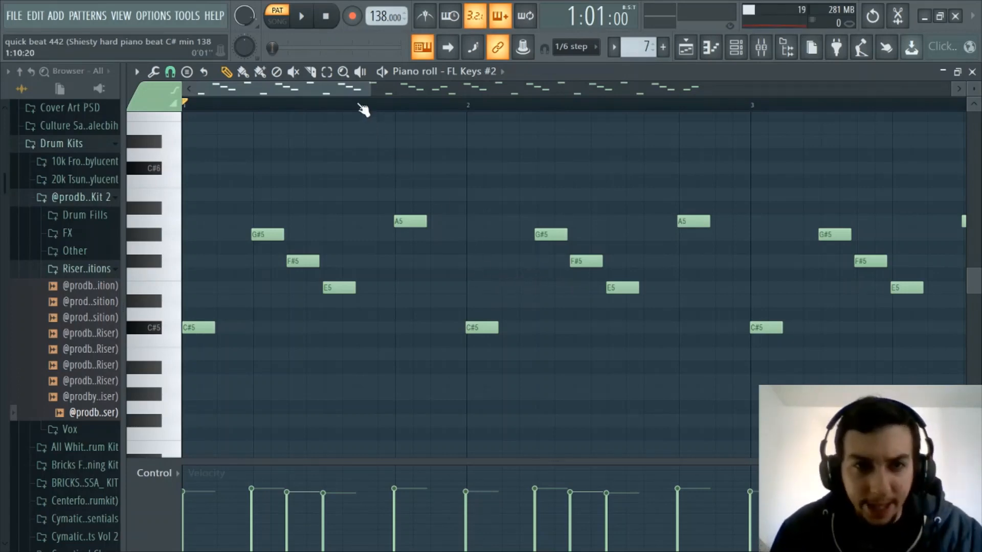
scroll(363, 109, down, 1)
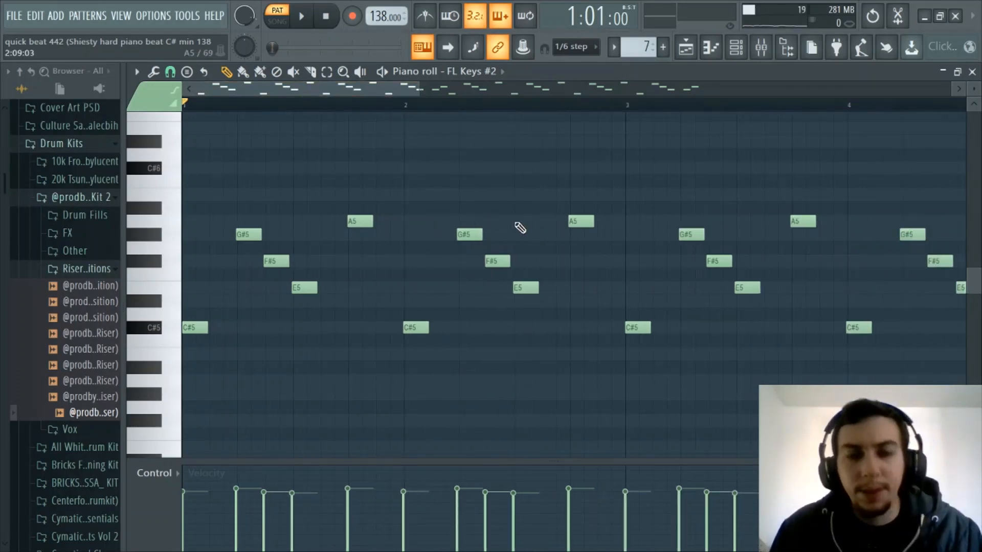
scroll(511, 225, down, 1)
scroll(426, 111, down, 1)
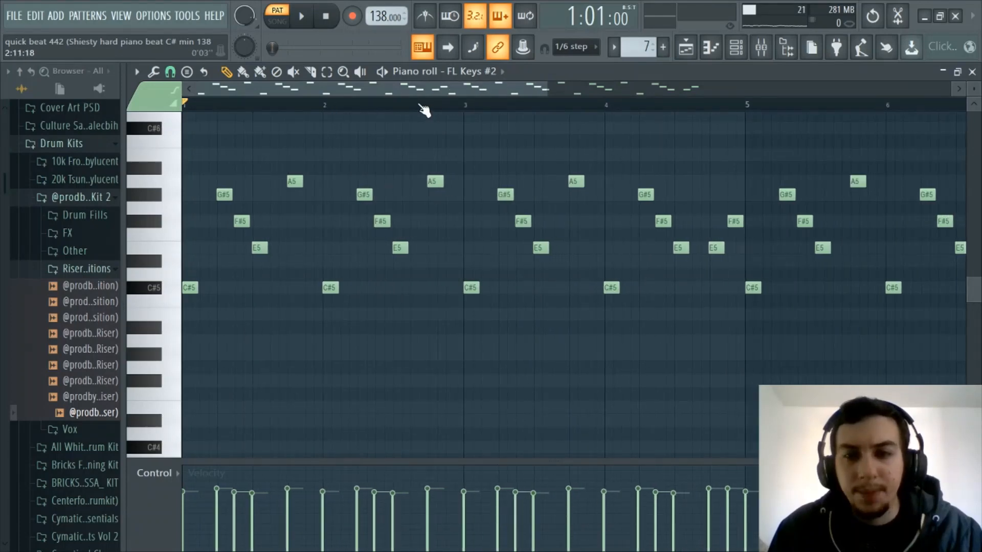
scroll(344, 96, up, 2)
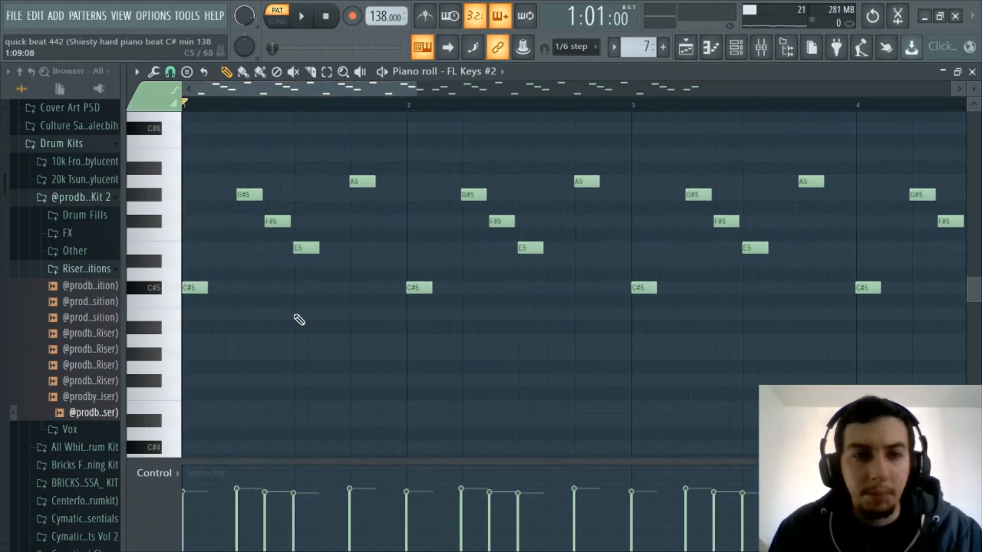
scroll(284, 337, down, 2)
scroll(326, 159, up, 1)
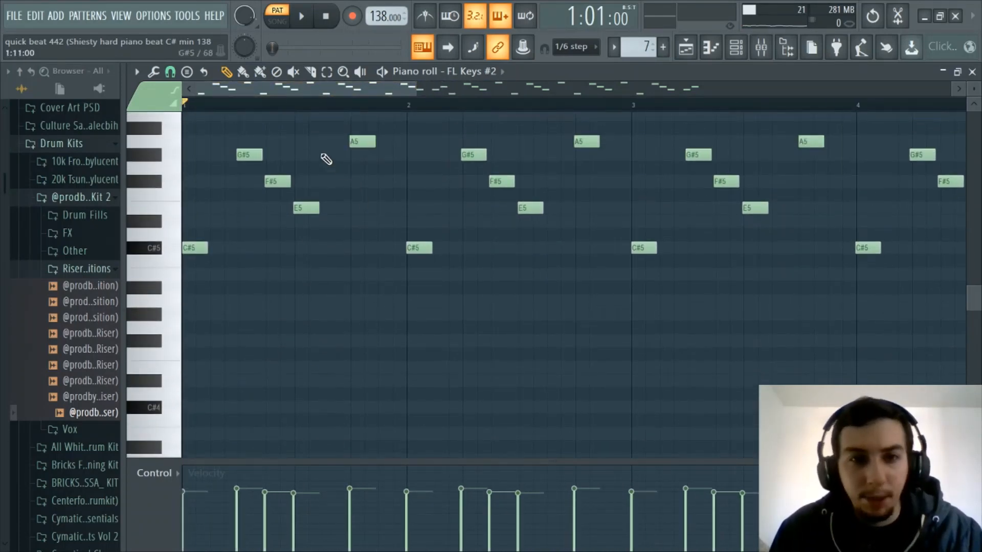
Draw sustained bass notes under the melody during playback: C#4 over bars 1–2, D#4 in bar 3 and C#4 in bar 4.
scroll(320, 110, down, 2)
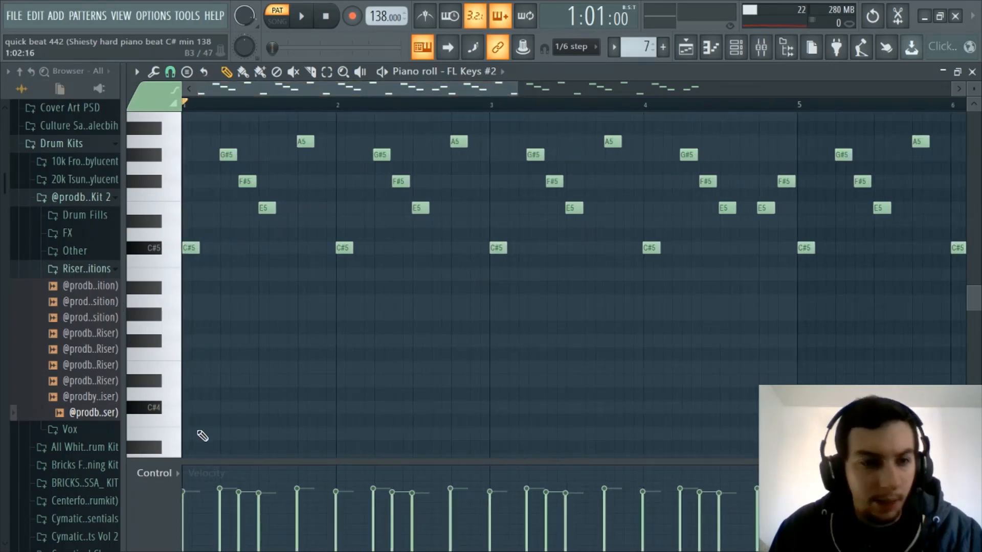
scroll(220, 403, down, 1)
drag(198, 368, 492, 390)
key(space)
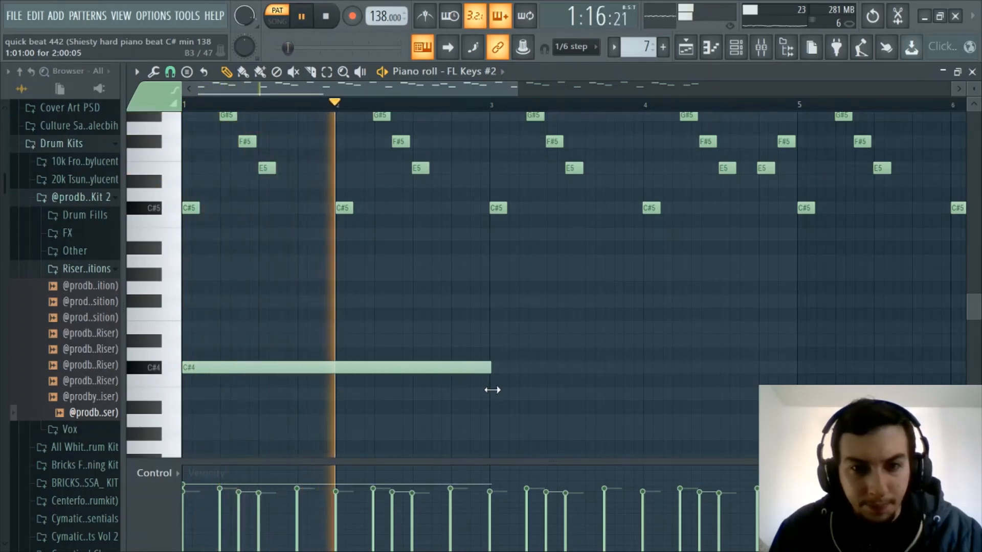
click(483, 341)
mouse_move(507, 344)
mouse_down()
mouse_move(506, 397)
mouse_move(508, 345)
mouse_up()
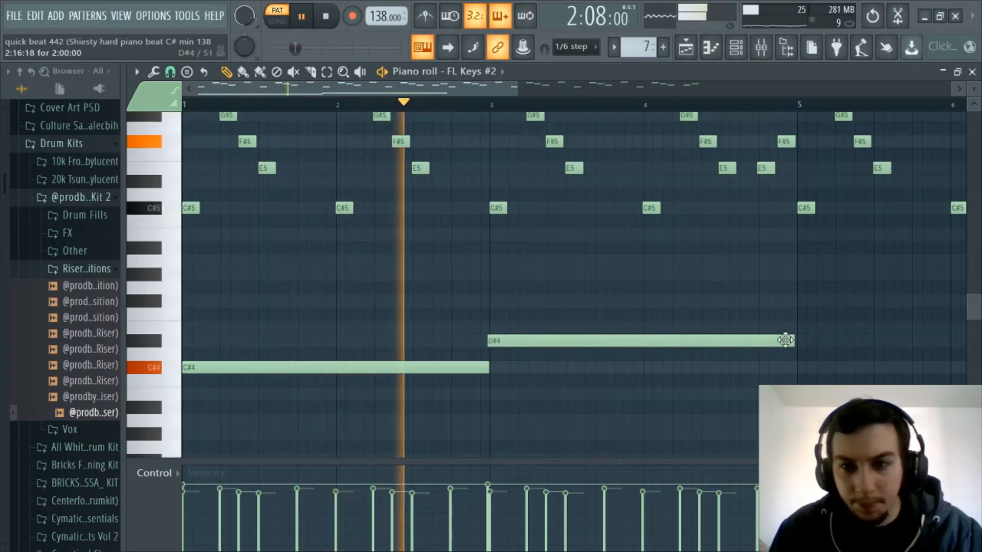
drag(789, 341, 668, 372)
click(642, 368)
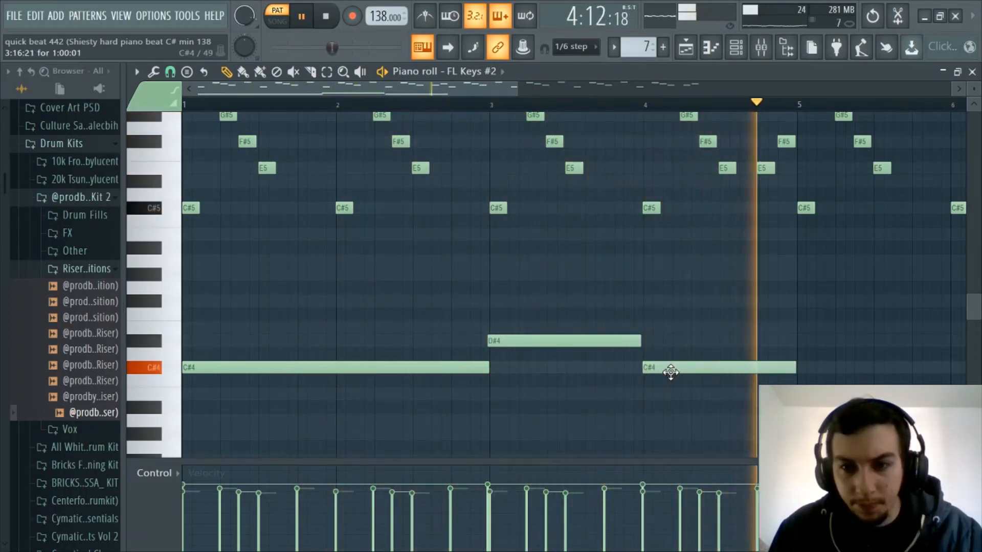
drag(534, 338, 536, 337)
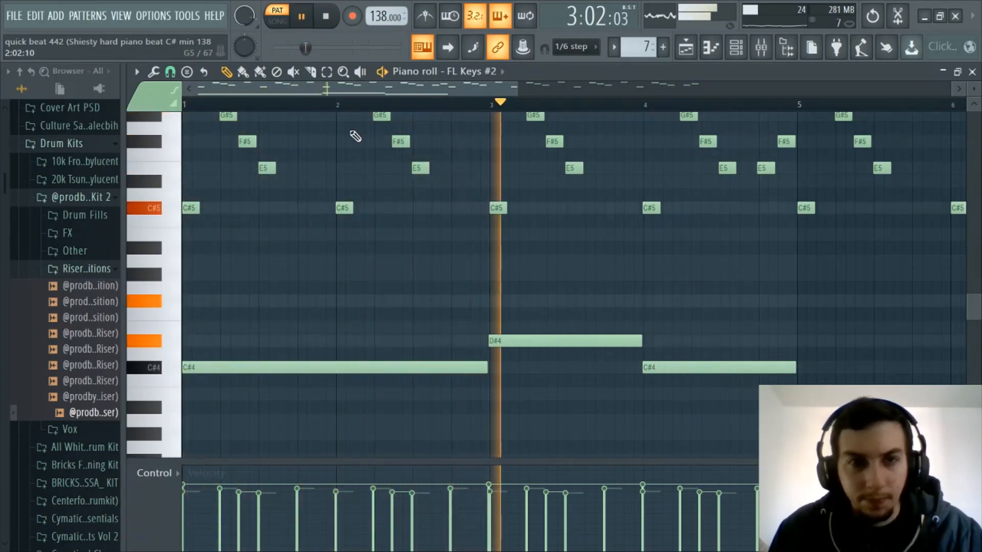
Duplicate the four-bar bass line and align the copy to the start of bar 5.
click(326, 71)
drag(345, 281, 789, 414)
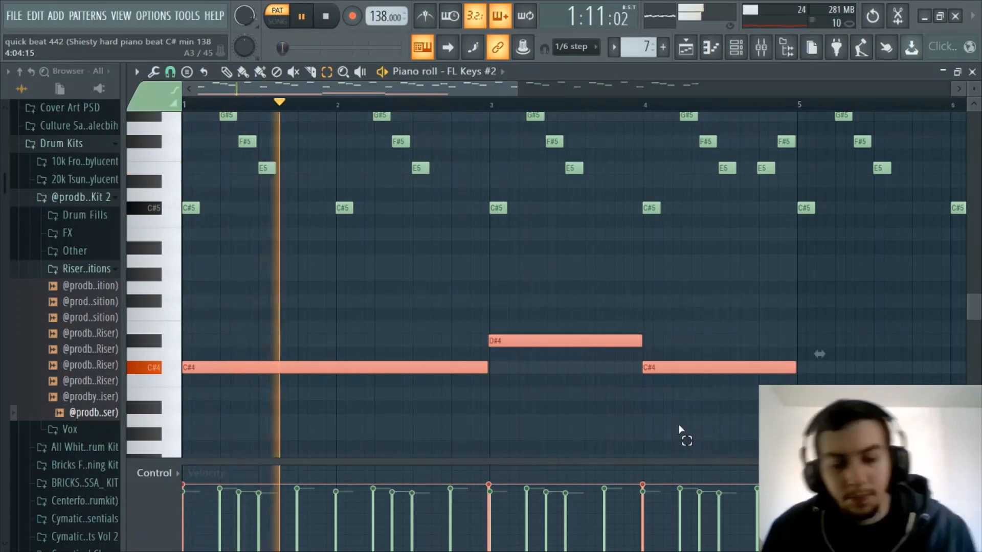
key(ctrl+b)
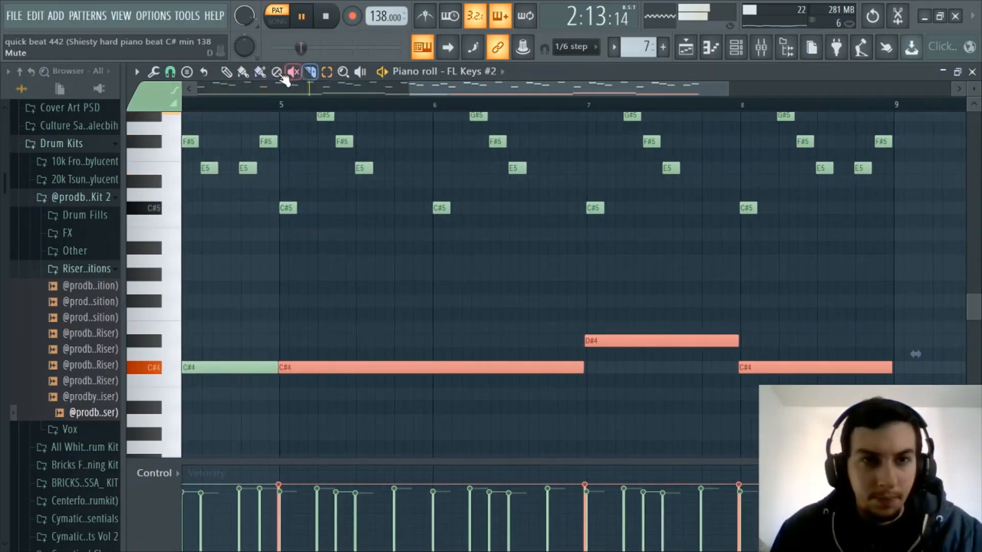
scroll(286, 108, up, 2)
scroll(286, 109, up, 3)
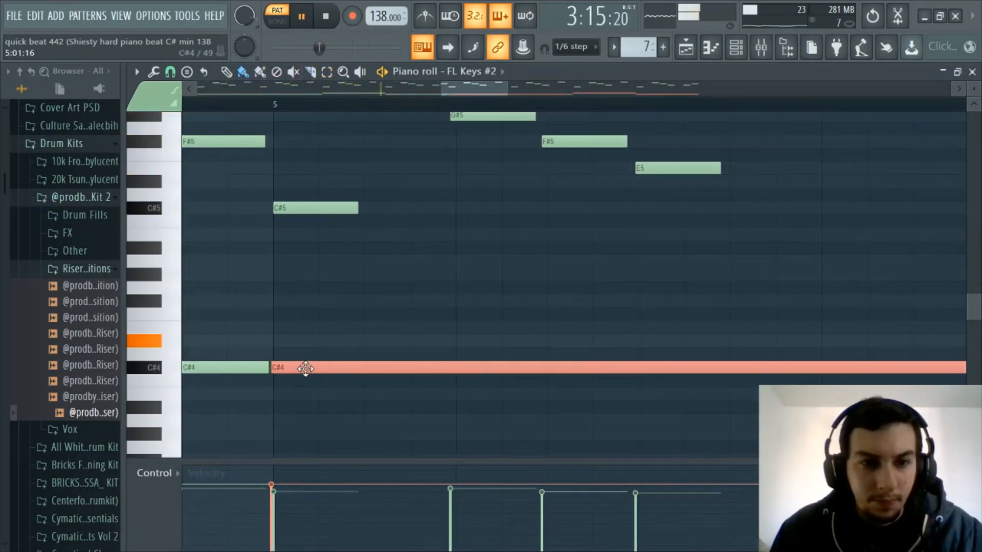
drag(306, 368, 309, 369)
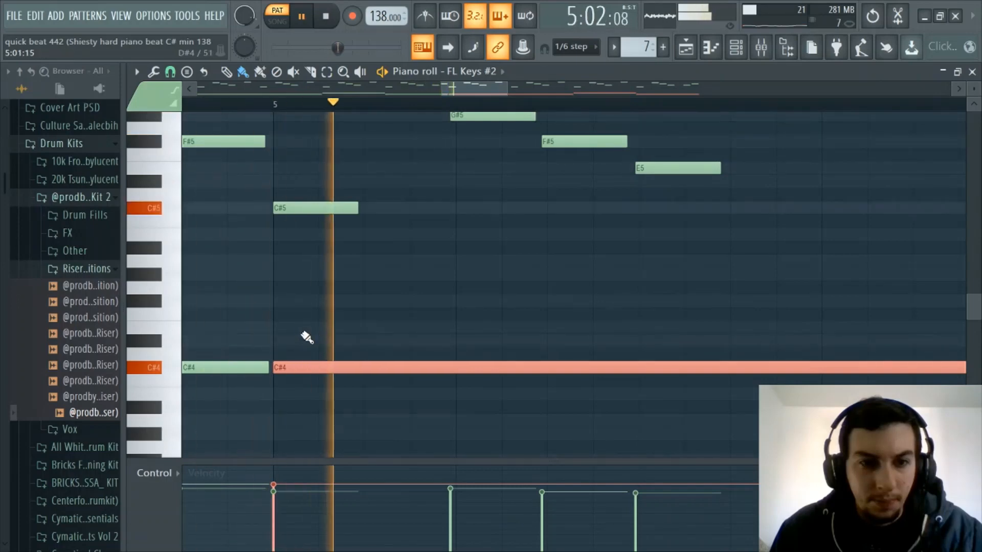
click(306, 315)
right_click(327, 315)
Listen to the melody together with the repeated bass line through bar 8, and stop playback.
scroll(289, 106, down, 3)
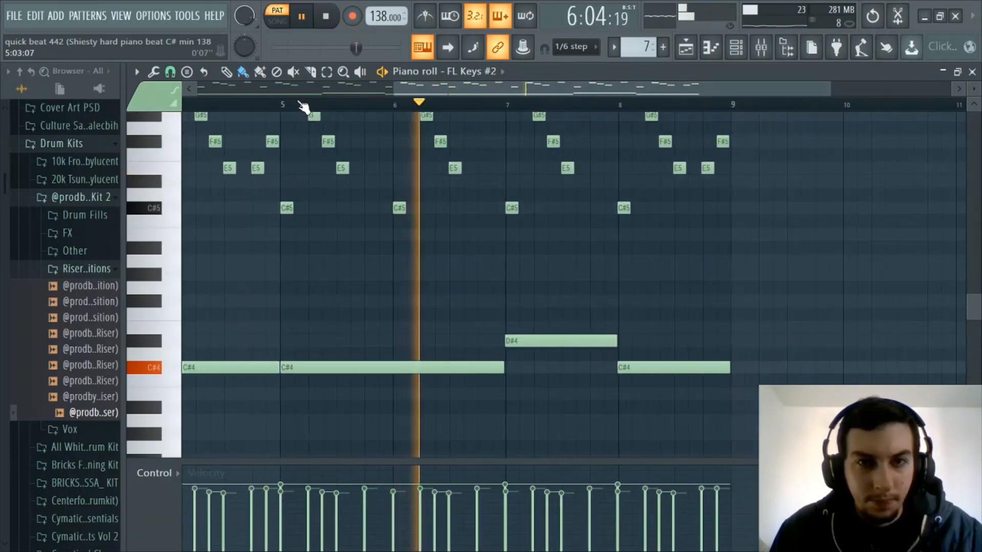
drag(487, 84, 318, 103)
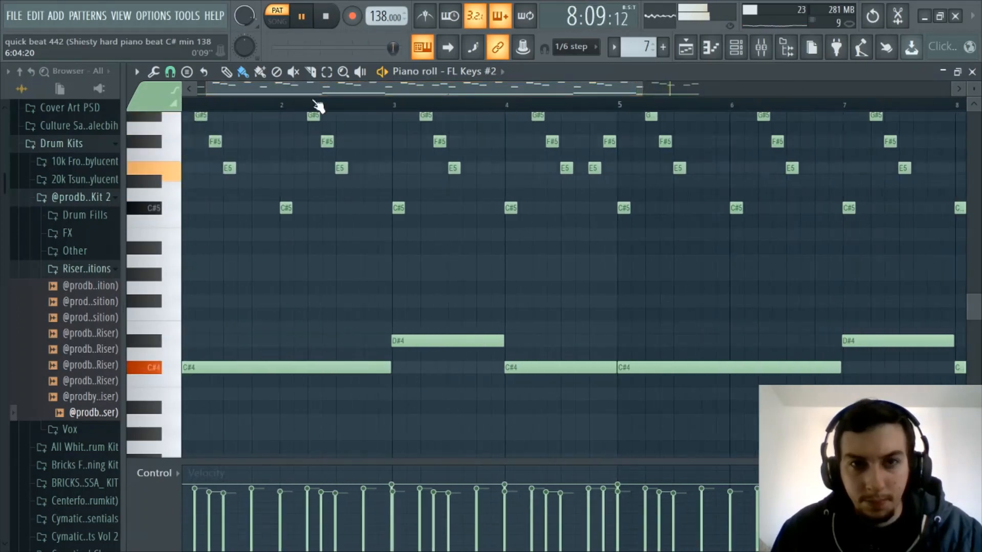
key(space)
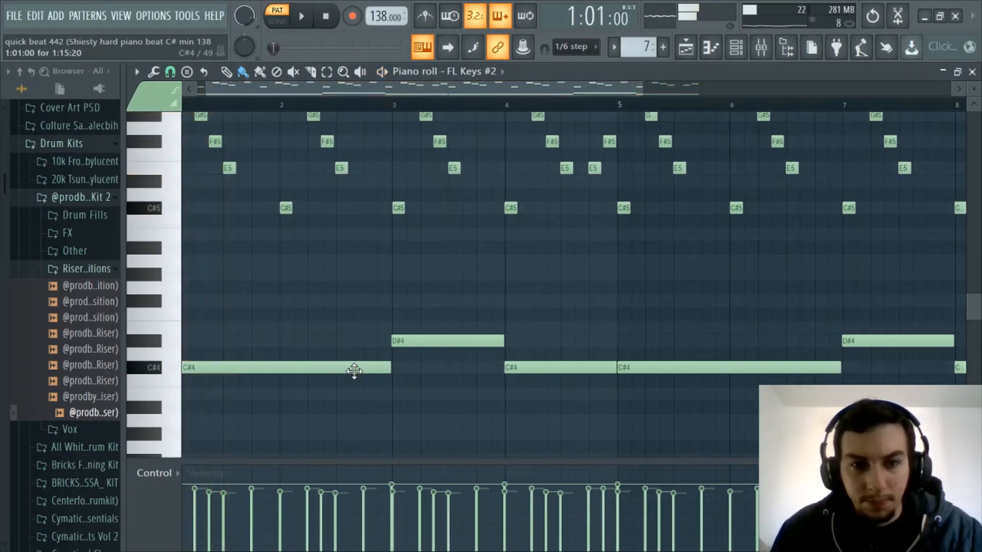
Delete all the sustained C#4 and D#4 bass notes from bars 1 to 8, keeping only the melody.
right_click(351, 369)
right_click(578, 371)
right_click(634, 369)
right_click(411, 345)
drag(479, 86, 634, 100)
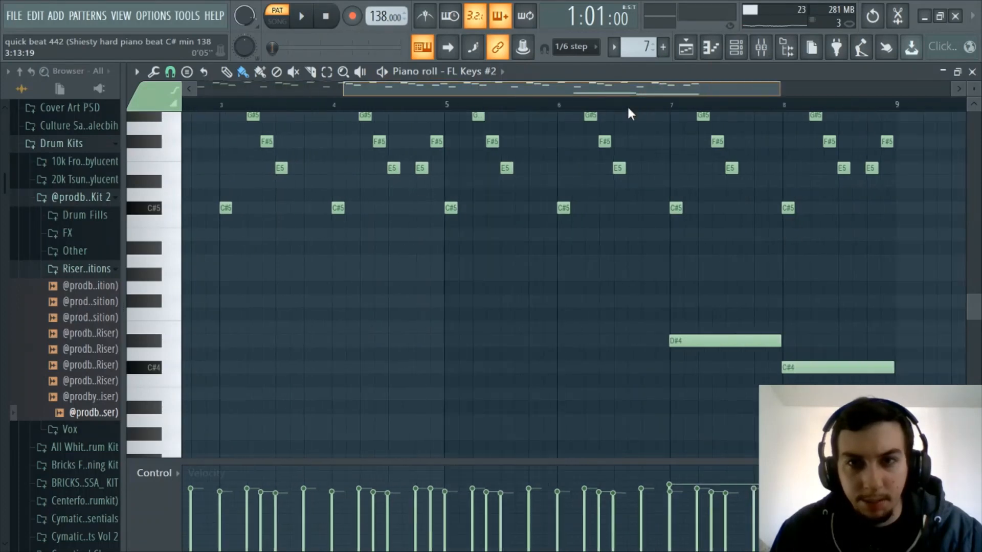
right_click(606, 338)
right_click(695, 367)
drag(508, 86, 145, 98)
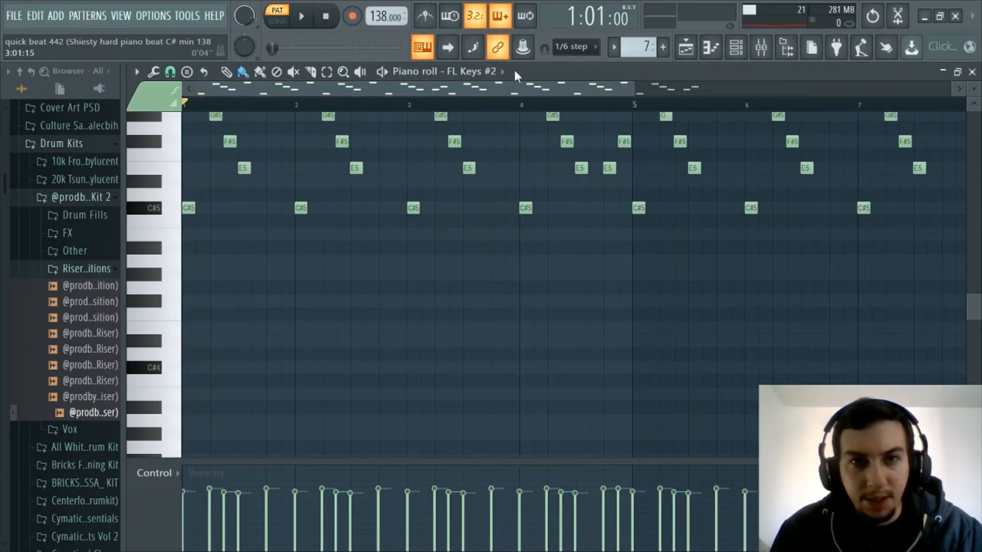
Look through the patterns in the playlist and select the Cymatics - PAD Phantom One Shot - C pattern.
click(474, 73)
click(469, 73)
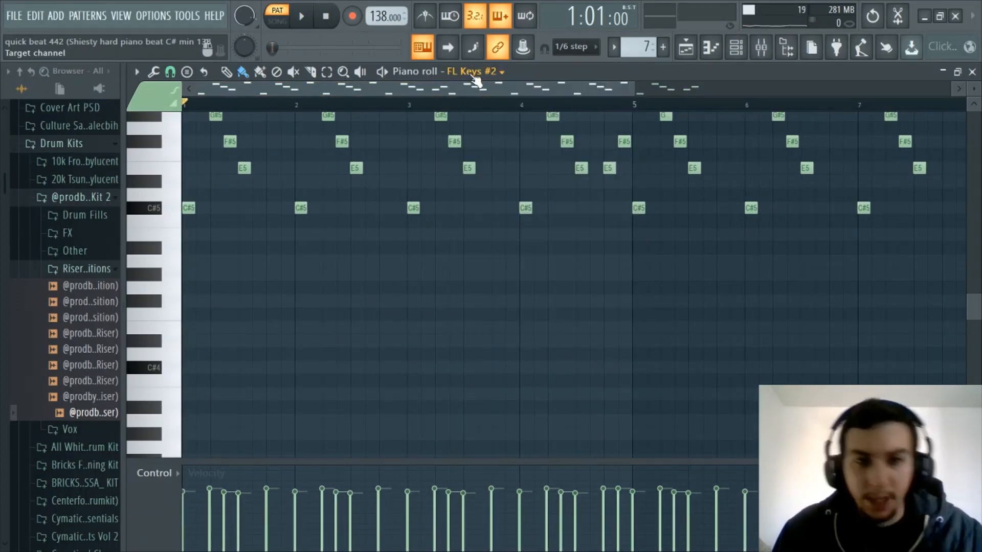
click(685, 49)
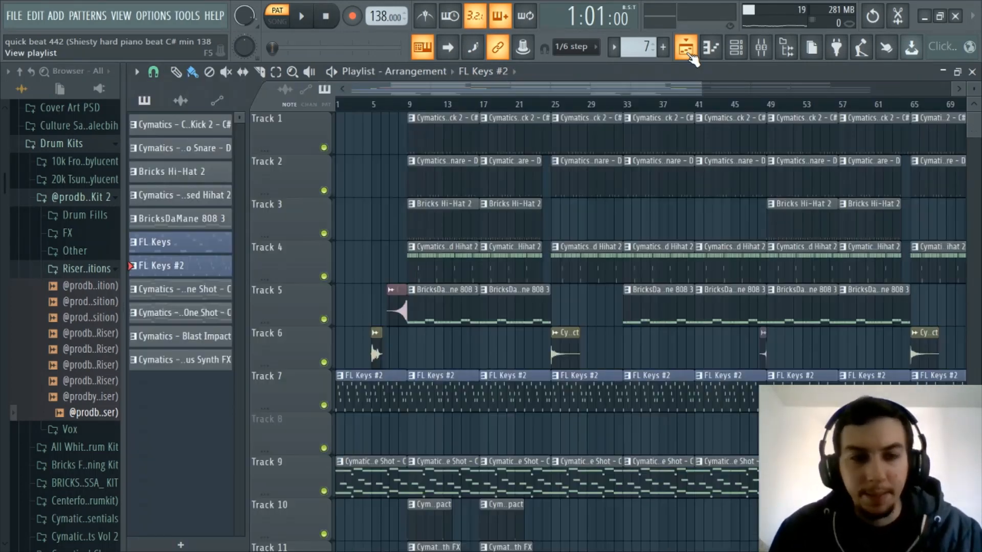
click(195, 295)
click(196, 338)
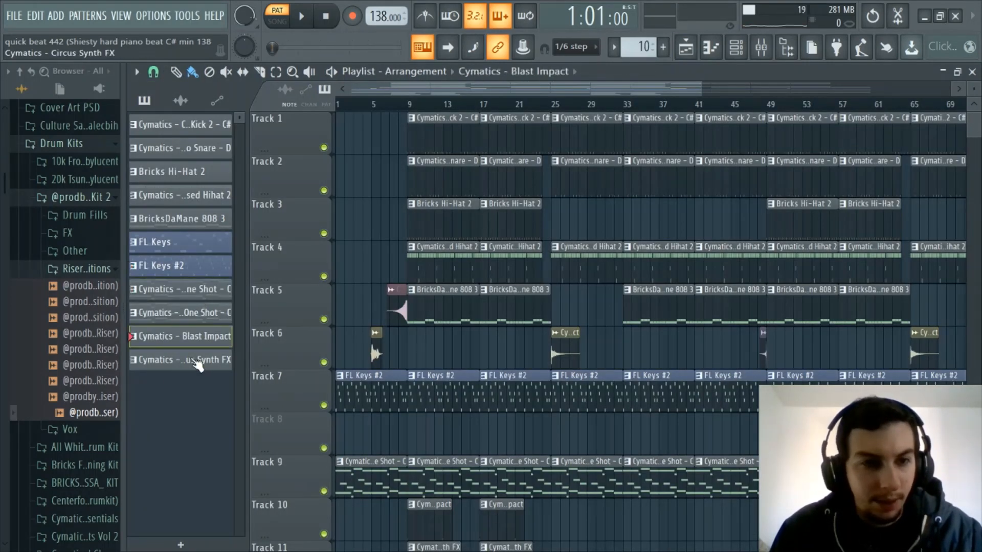
click(197, 359)
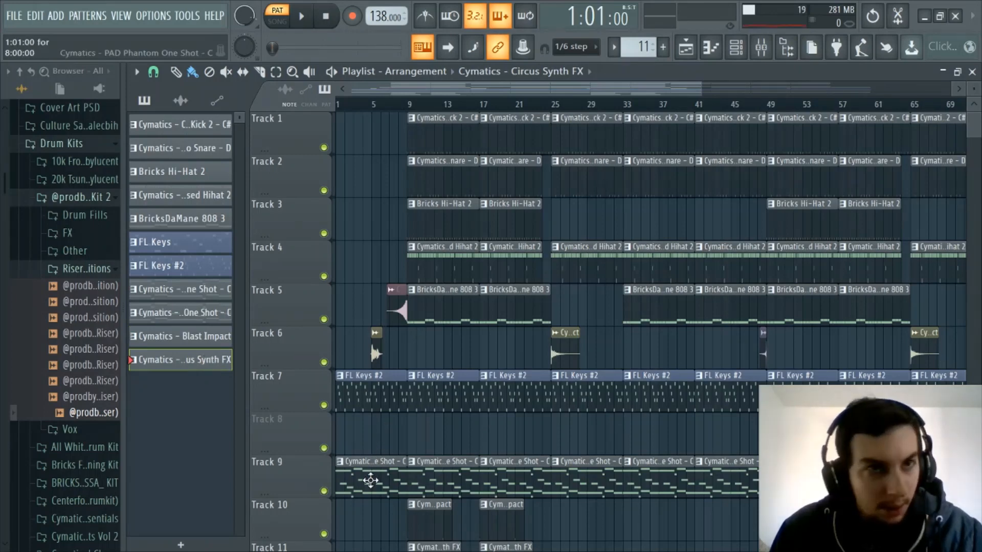
click(193, 336)
click(179, 312)
click(174, 289)
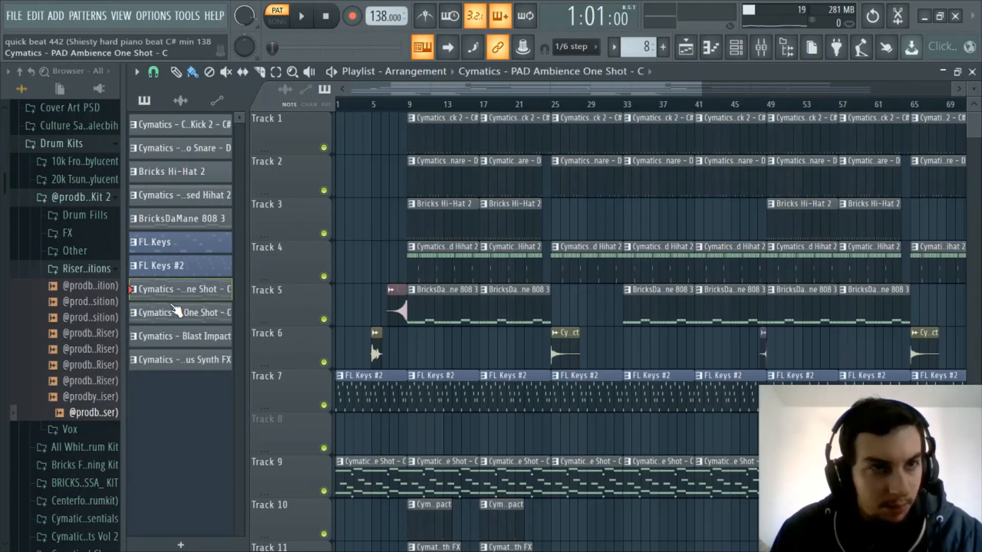
click(174, 310)
Display the notes of the Cymatics - PAD Phantom One Shot - C channel in the piano roll.
click(685, 49)
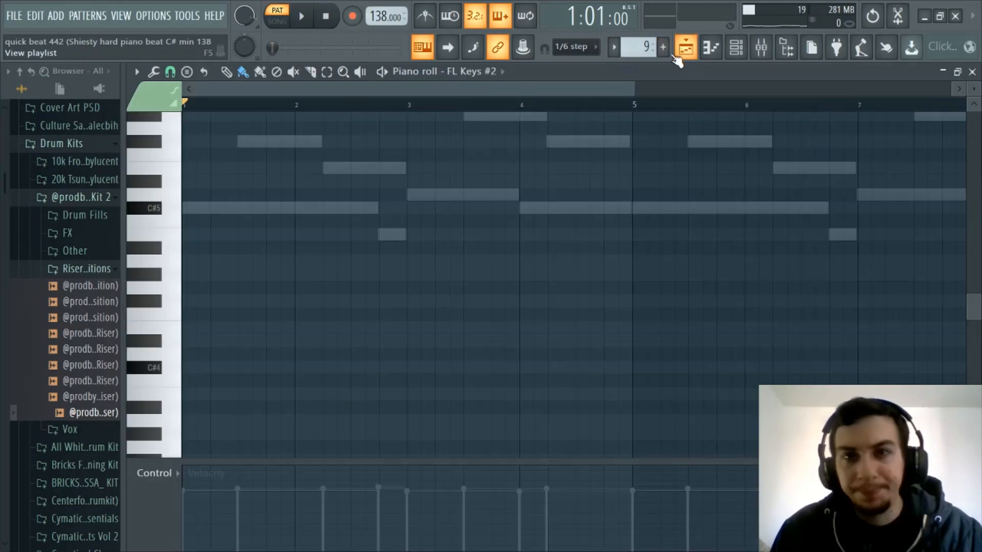
click(473, 71)
click(542, 288)
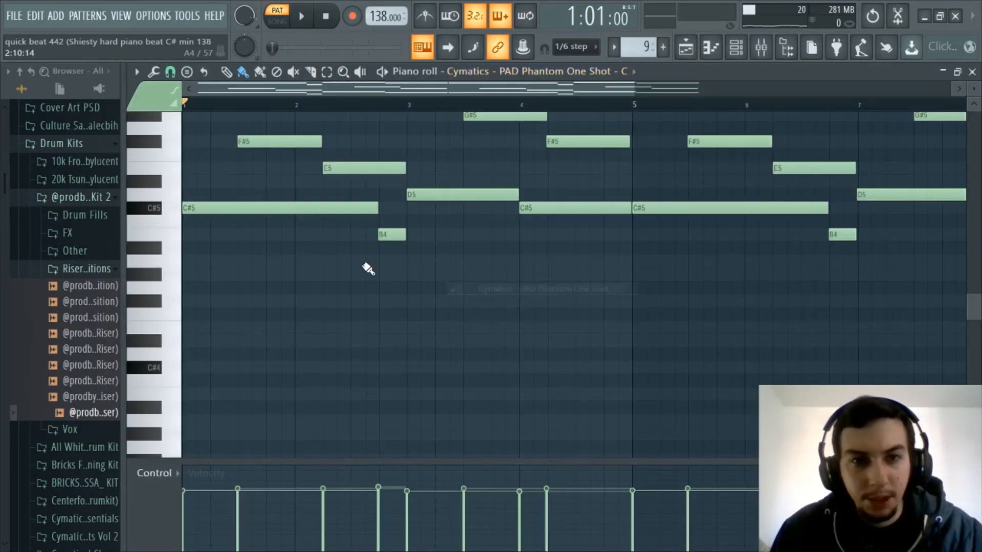
Examine the pad's notes, comparing the C#5 and C#6 octave lines with the F#5, E5 and G#5 notes between them.
scroll(307, 204, up, 3)
scroll(284, 114, up, 2)
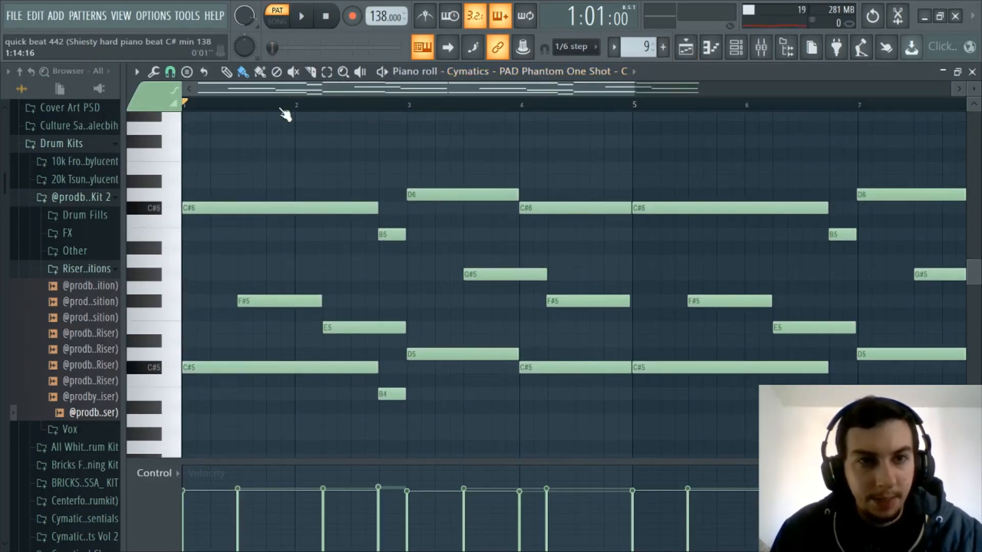
ctrl+scroll(368, 194, up, 2)
scroll(371, 194, down, 2)
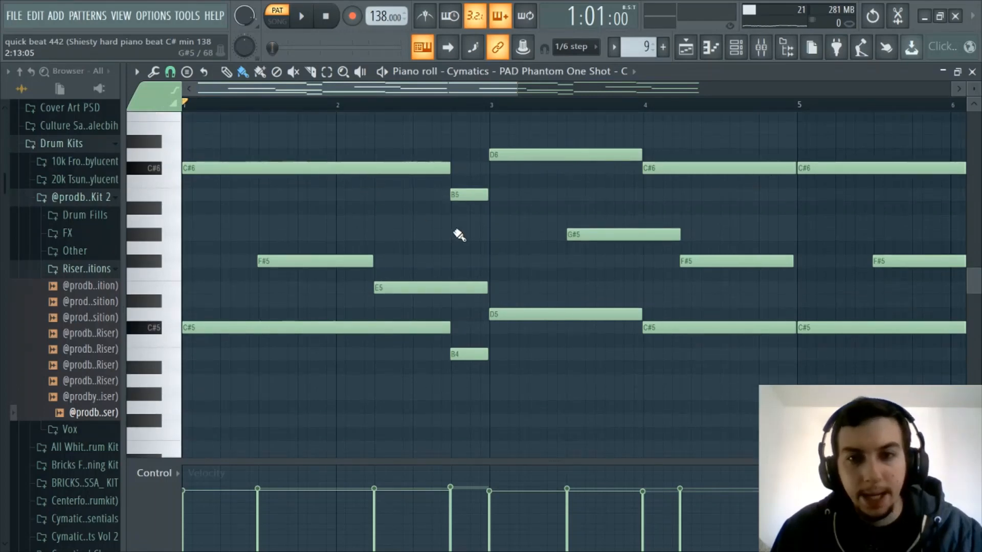
scroll(456, 233, up, 1)
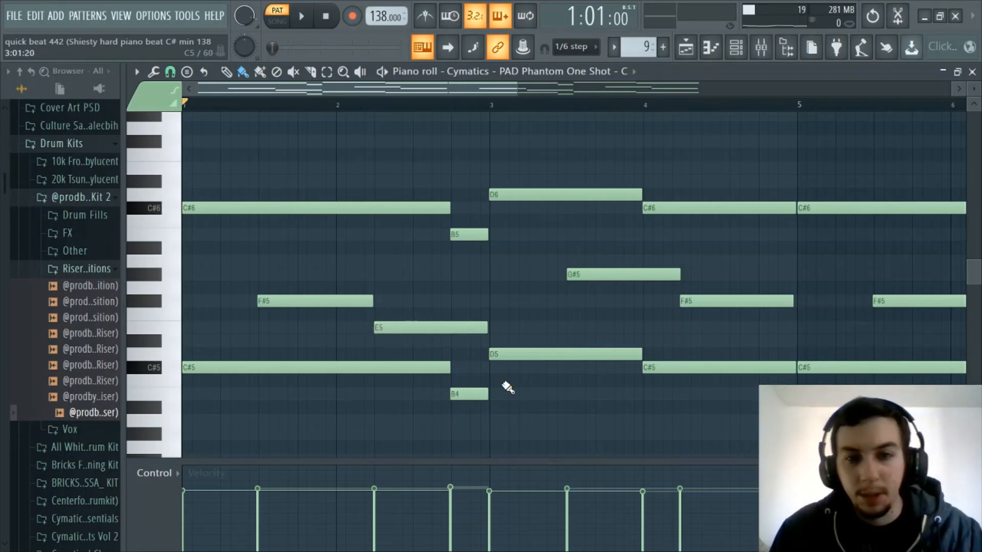
scroll(429, 112, down, 2)
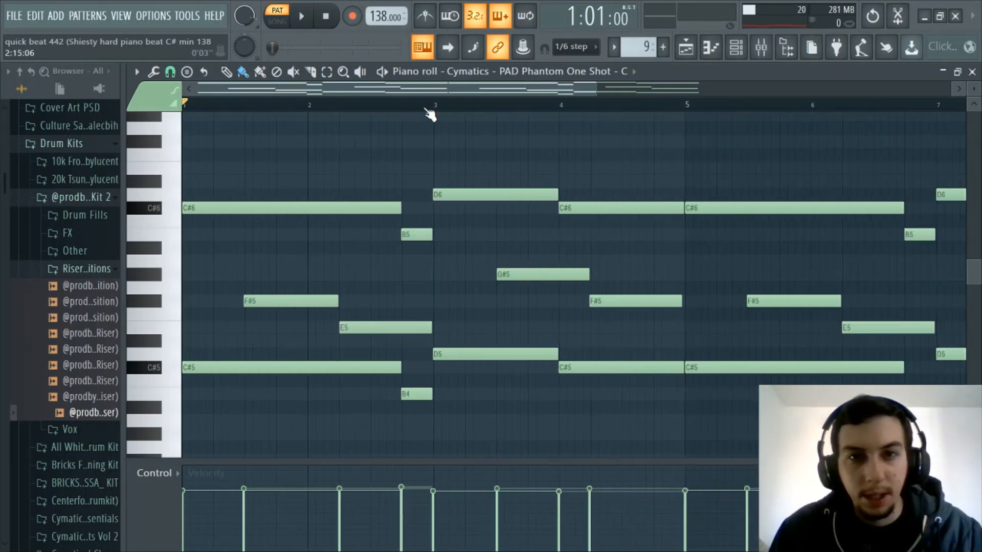
scroll(430, 112, up, 2)
drag(407, 90, 389, 91)
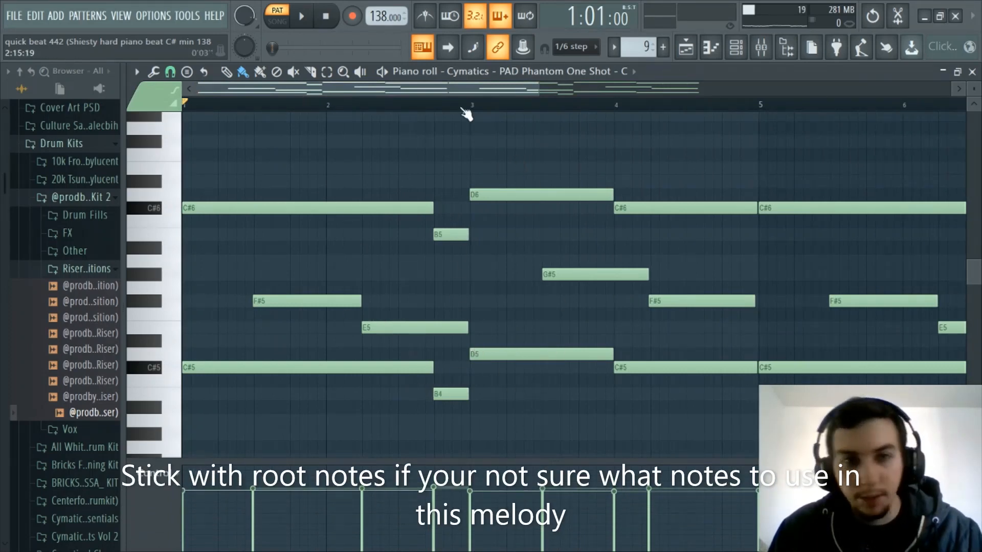
Listen to the pad pattern on its own through bar 8, and stop playback.
scroll(467, 113, down, 2)
key(space)
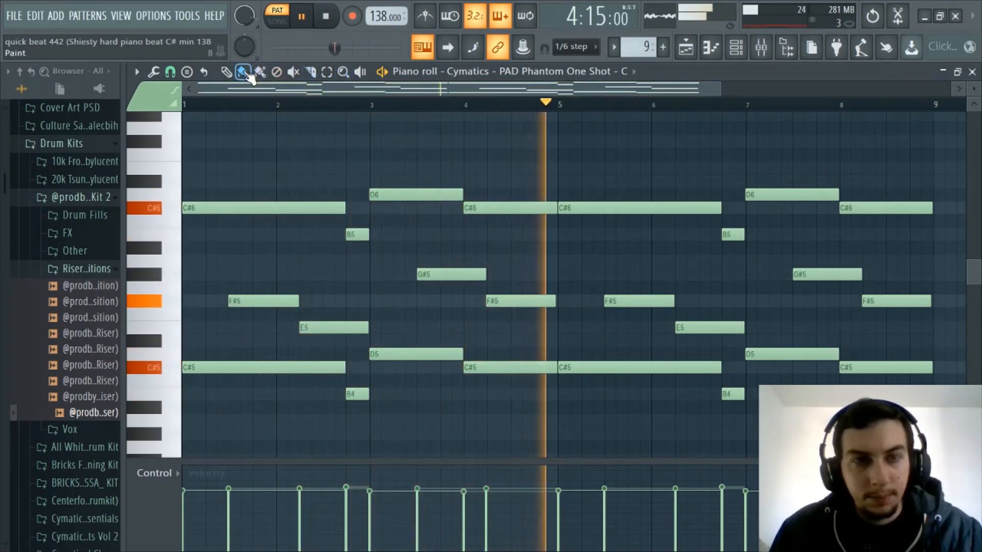
scroll(373, 109, down, 2)
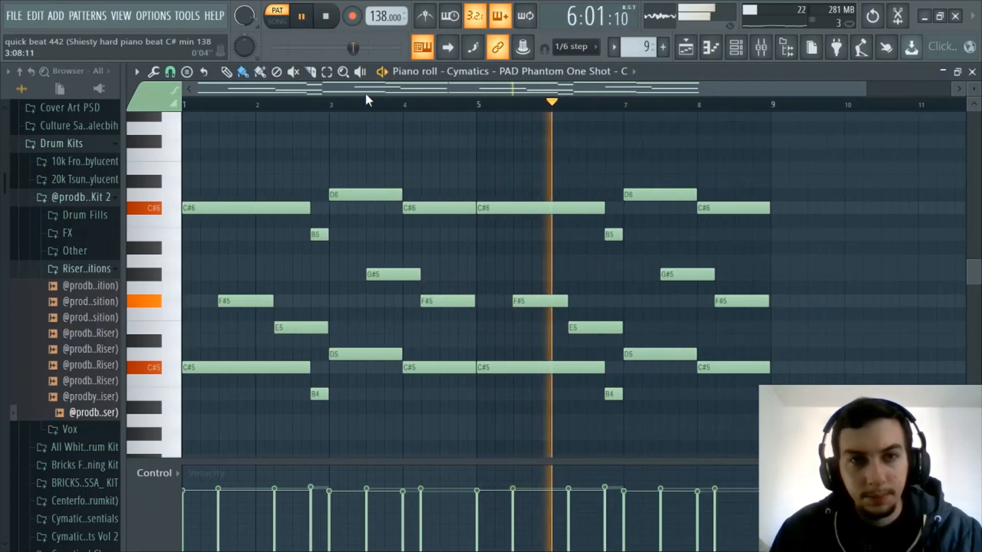
scroll(315, 88, up, 2)
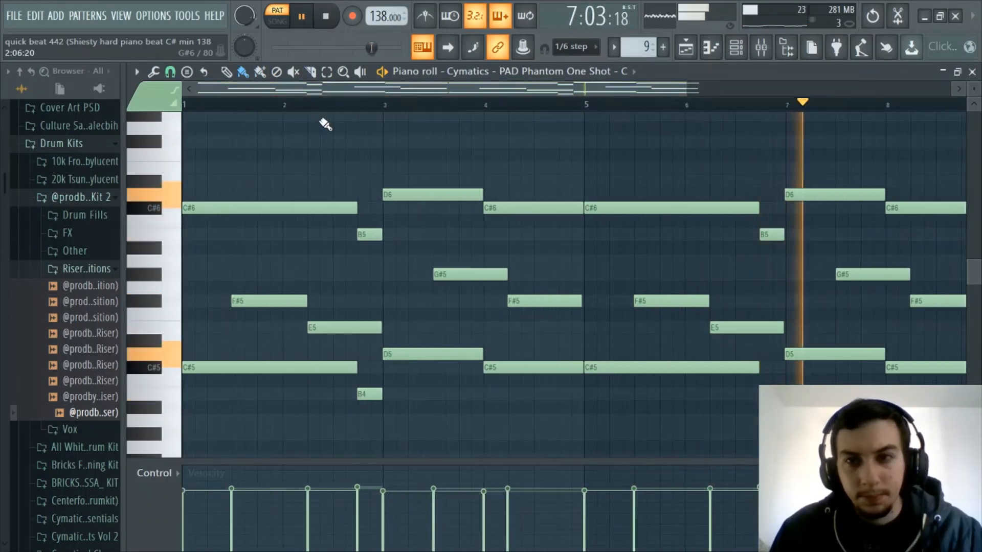
scroll(327, 90, down, 1)
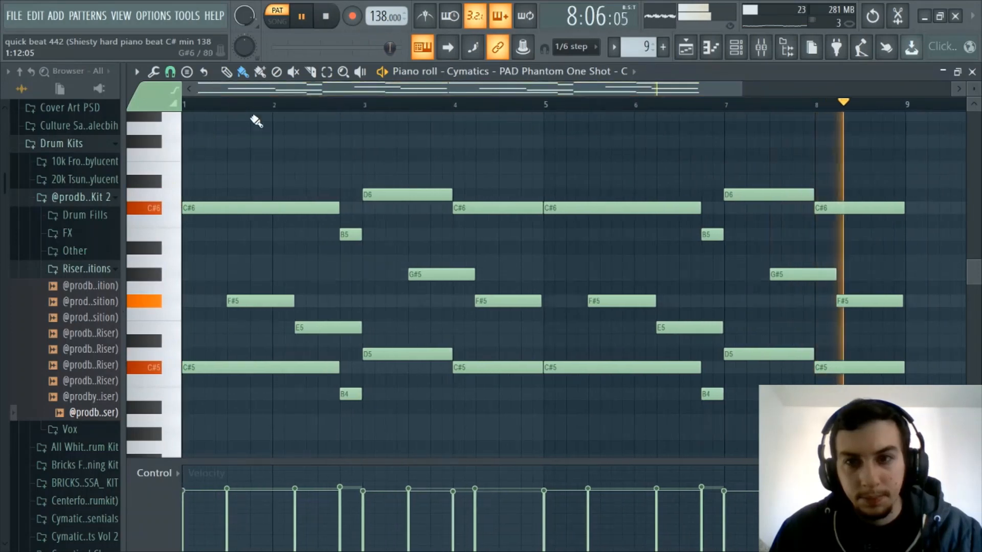
key(space)
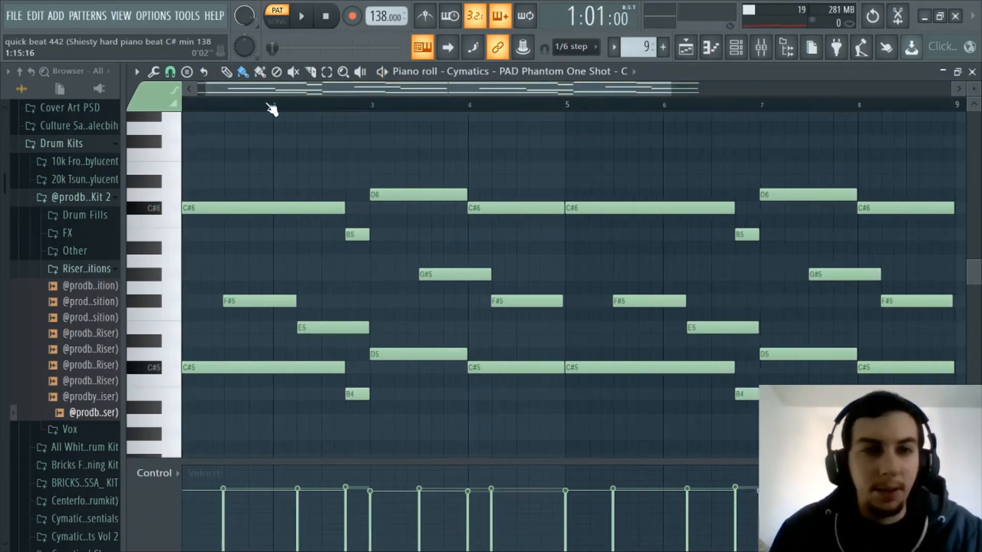
scroll(265, 86, up, 2)
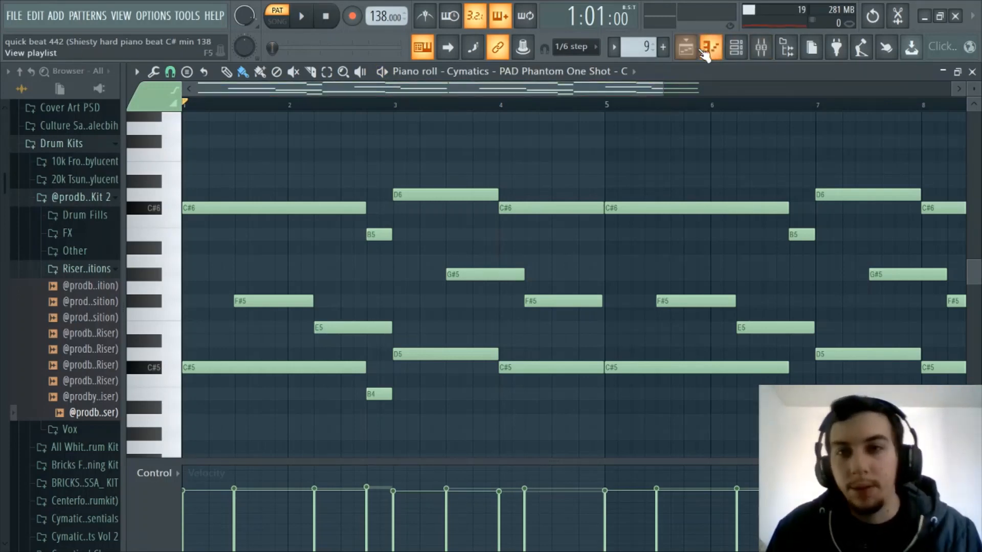
Return to the playlist and place the song position at bar 9.
click(686, 47)
click(420, 105)
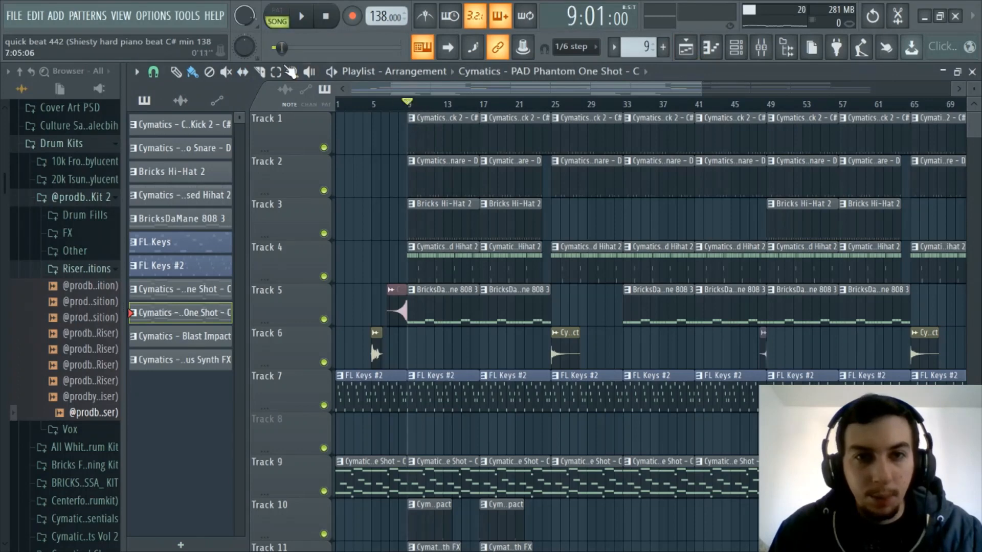
click(155, 73)
click(156, 75)
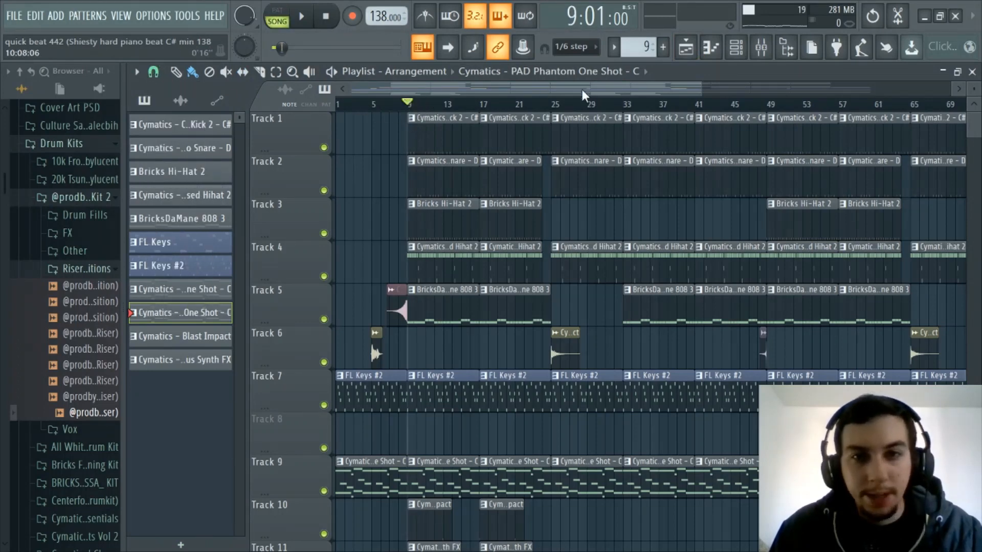
Inspect the effects on Melody Bus-Clean mixer track 10, and close the mixer.
click(761, 47)
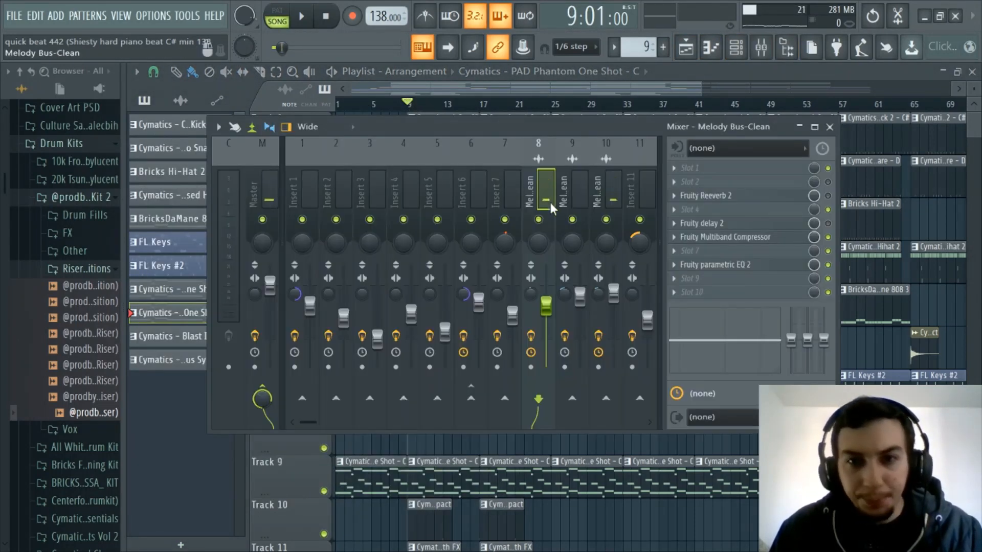
click(608, 192)
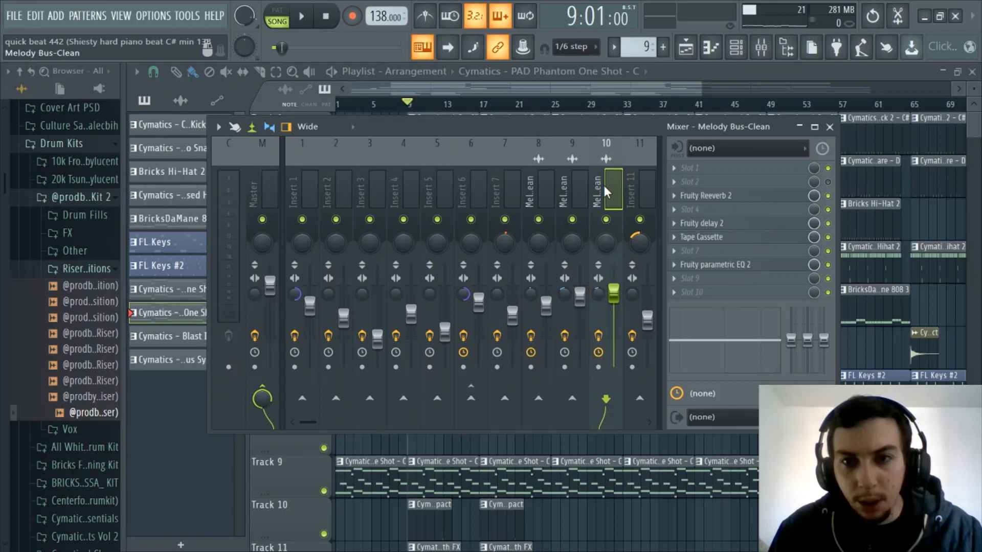
click(759, 50)
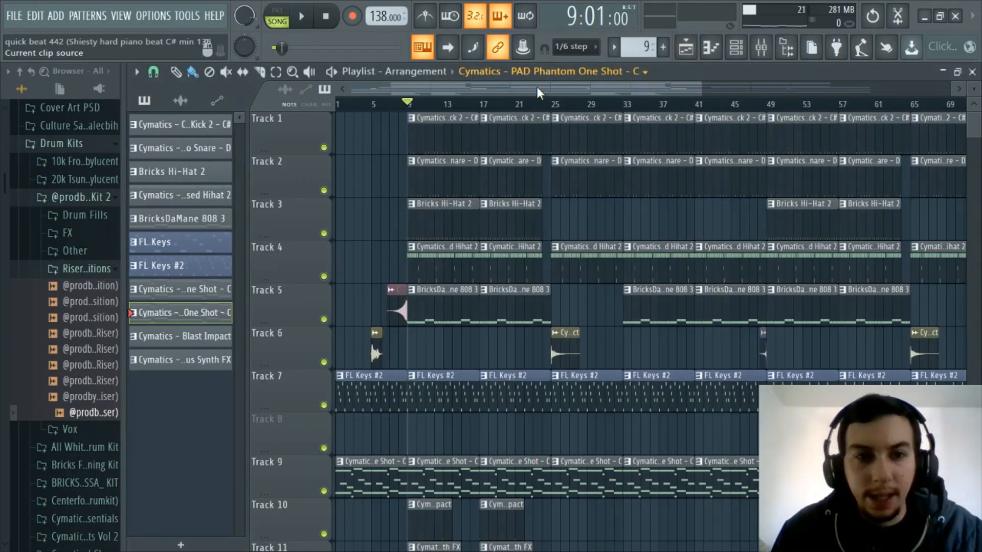
Select the BricksDaMane 808 3 pattern and display its channel's notes in the piano roll.
click(179, 219)
click(533, 70)
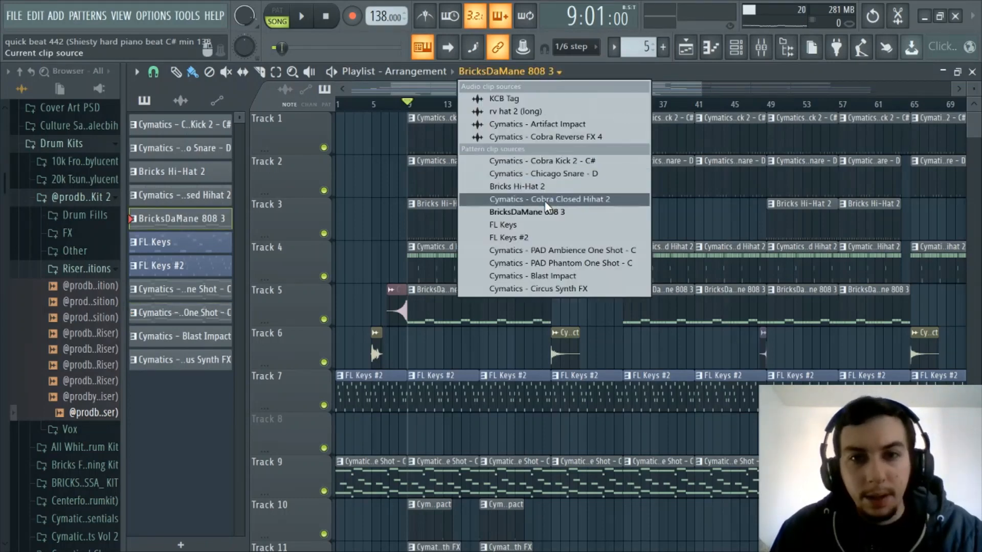
click(685, 47)
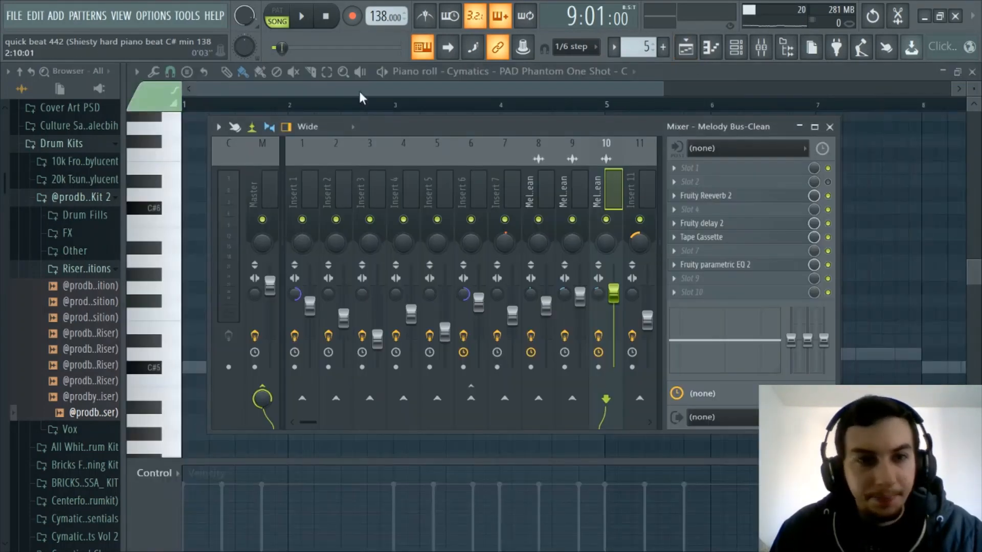
click(747, 45)
click(747, 47)
click(753, 51)
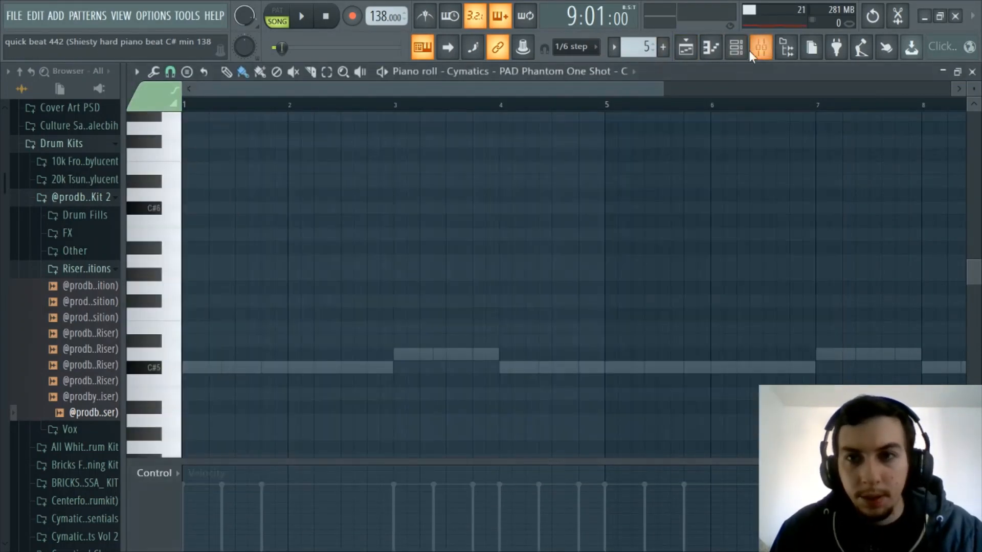
click(529, 74)
click(500, 225)
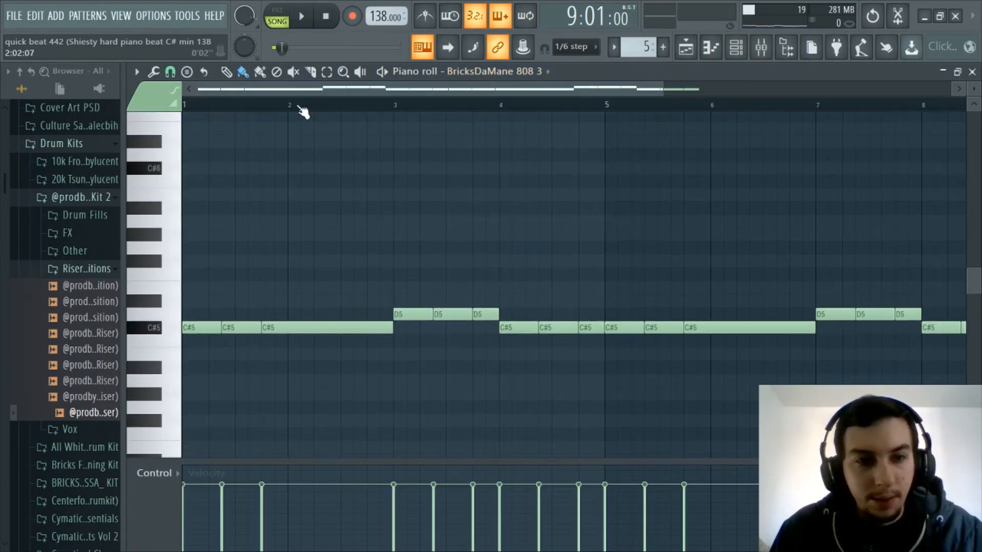
Examine the 808's C#5 and D5 notes, listen to the pattern on its own, and stop playback.
scroll(307, 105, up, 3)
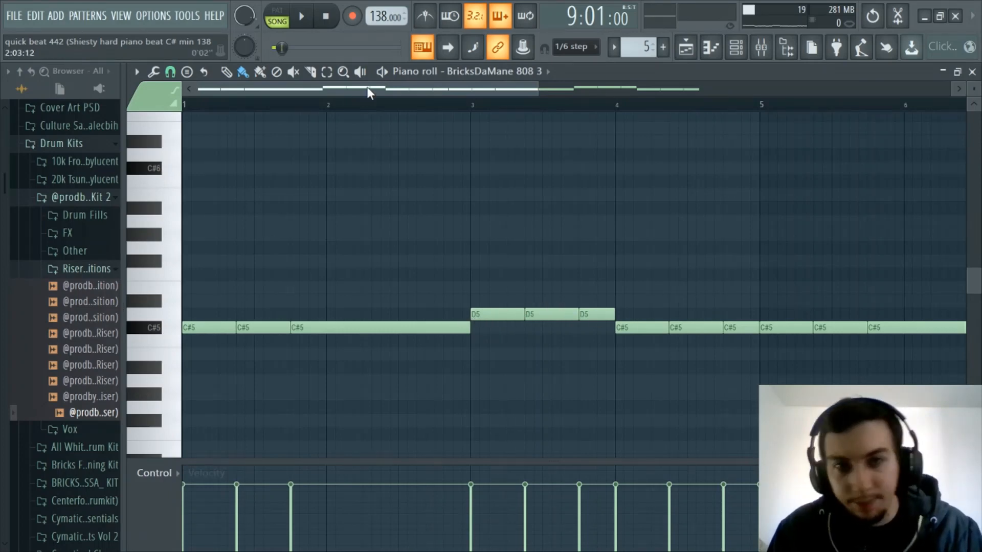
scroll(367, 88, down, 2)
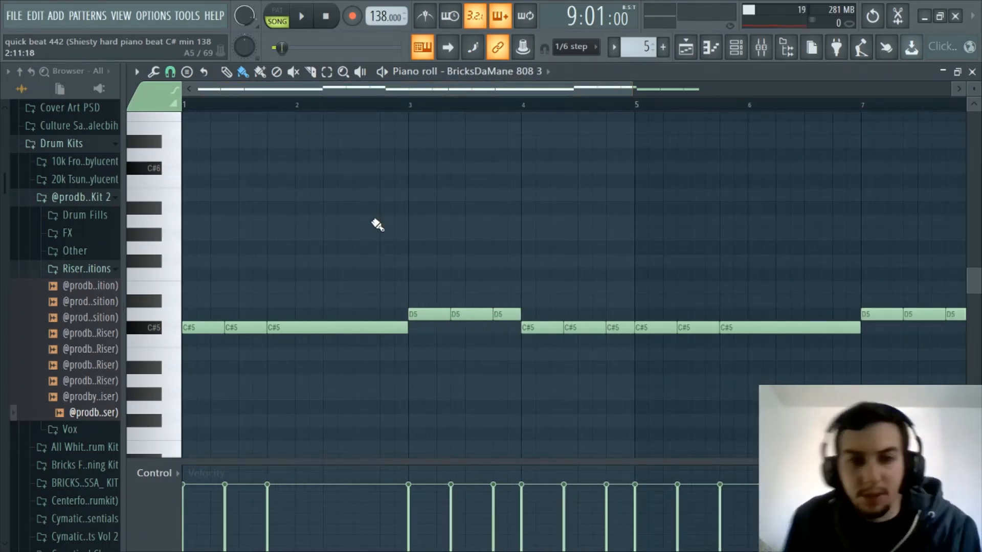
scroll(453, 105, up, 2)
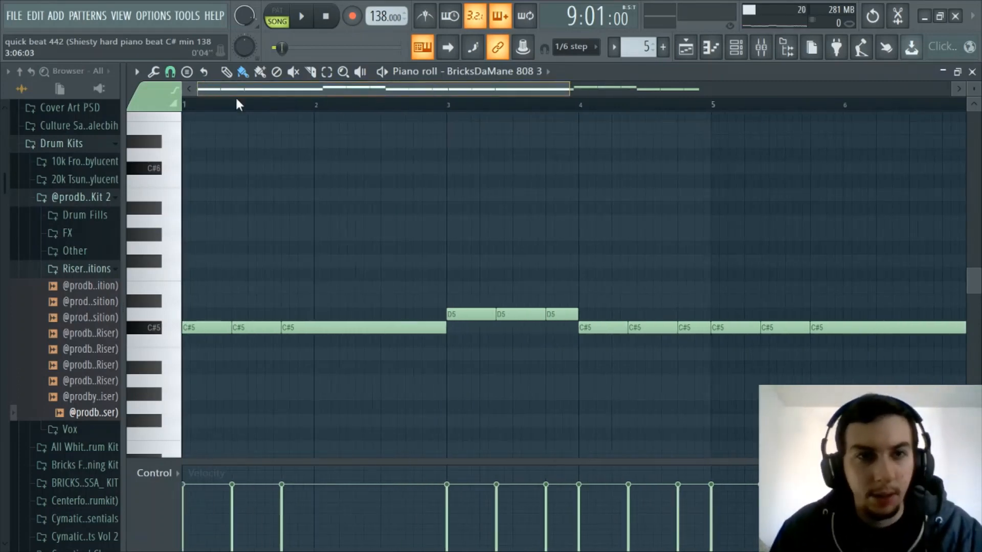
click(285, 23)
key(space)
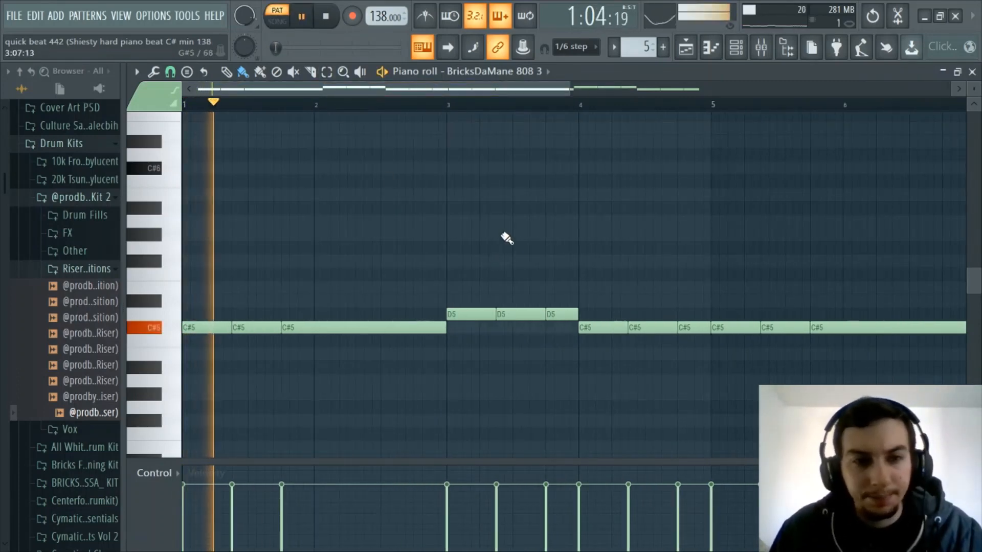
scroll(472, 105, down, 3)
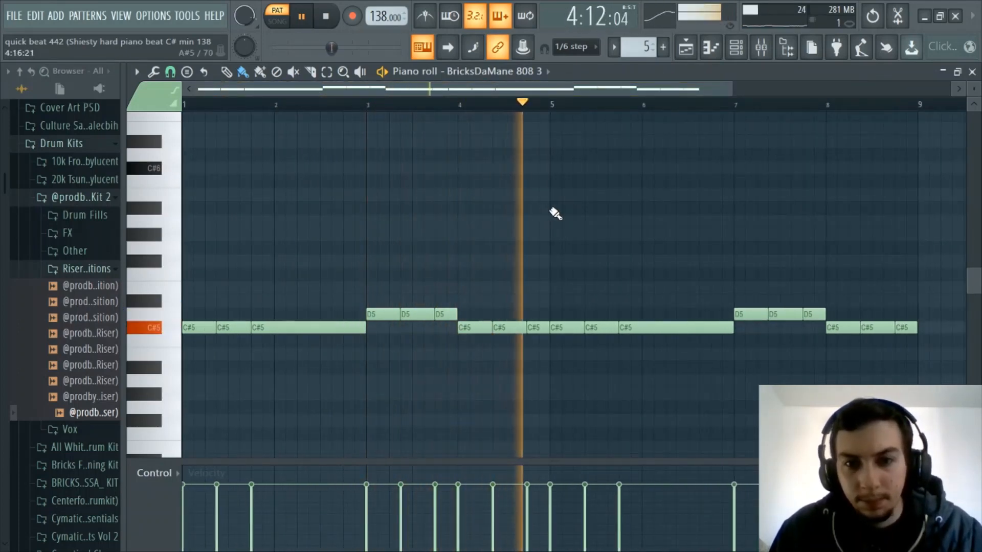
scroll(309, 100, up, 1)
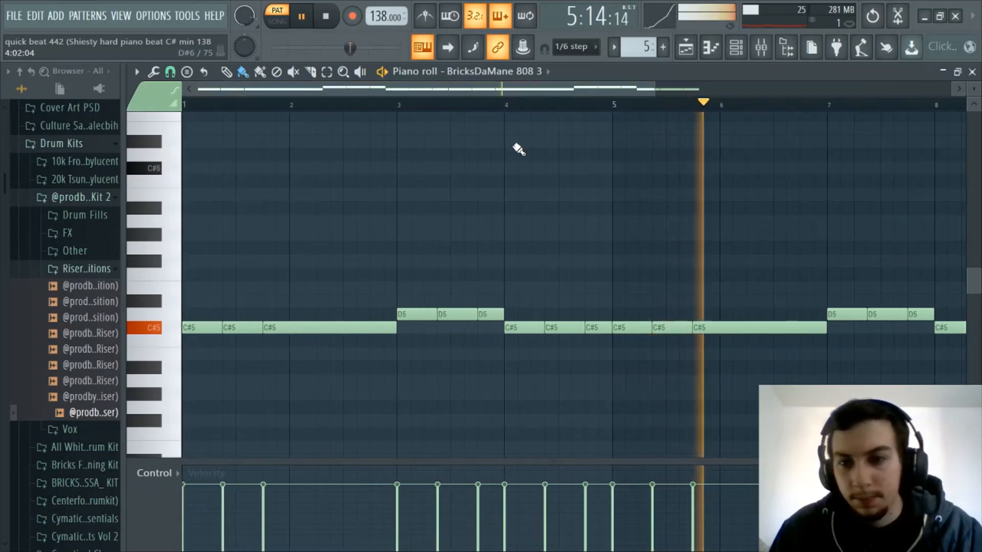
key(space)
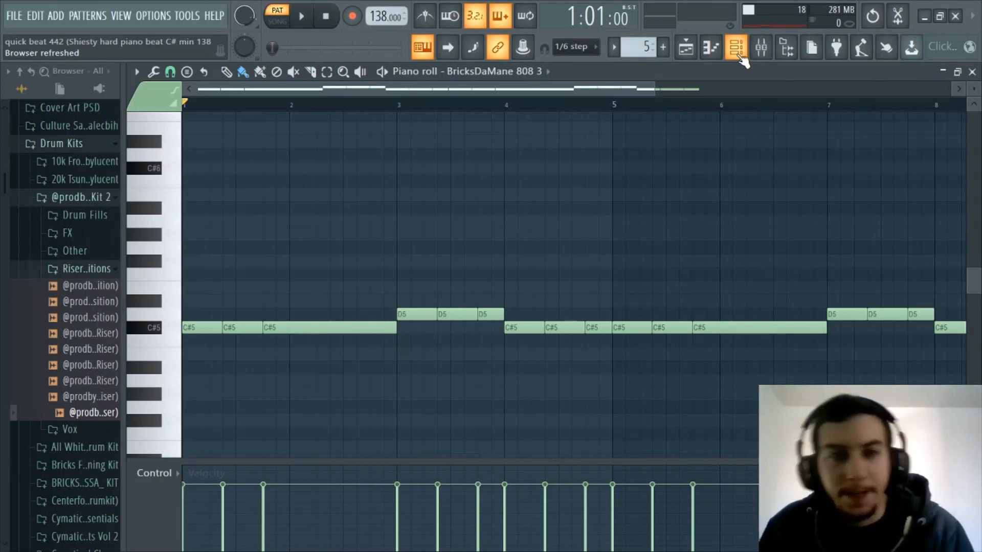
Return to the playlist, place the song position at bar 9 and enlarge the arrangement around bars 7 to 26.
click(694, 49)
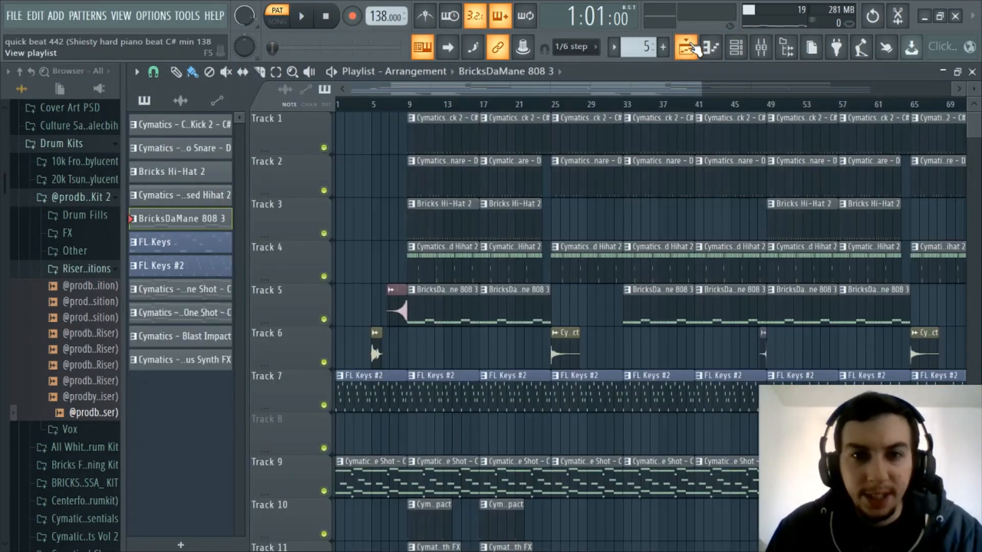
click(695, 49)
click(693, 50)
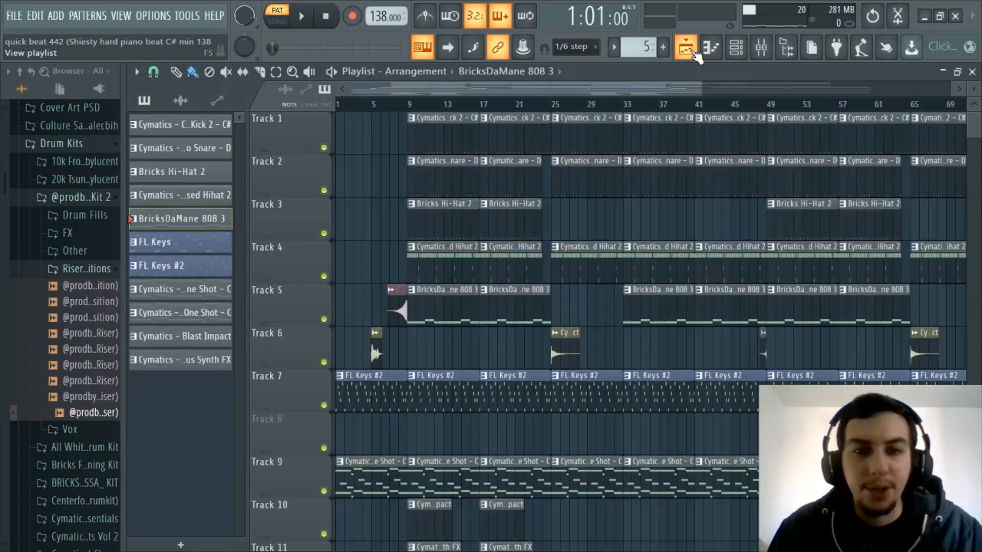
click(408, 105)
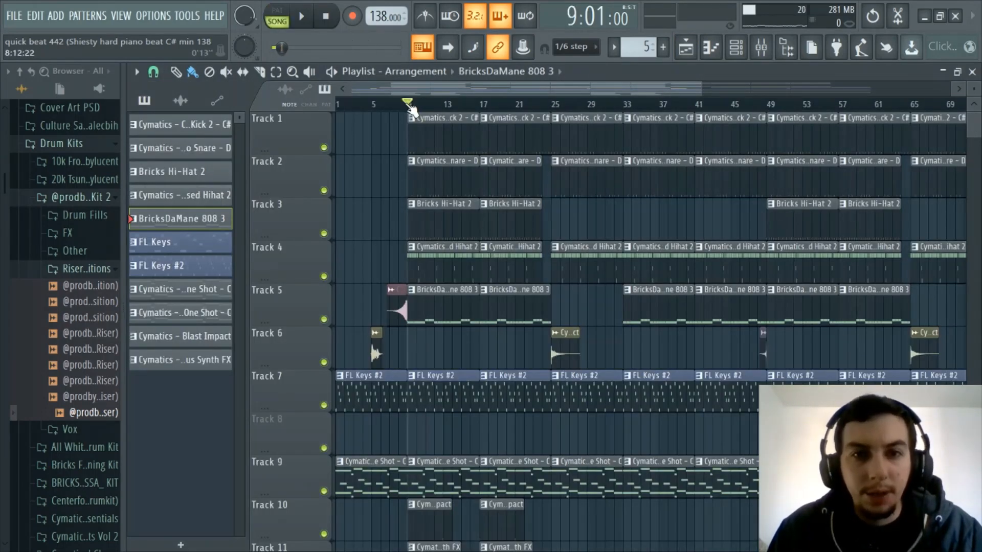
scroll(410, 110, up, 5)
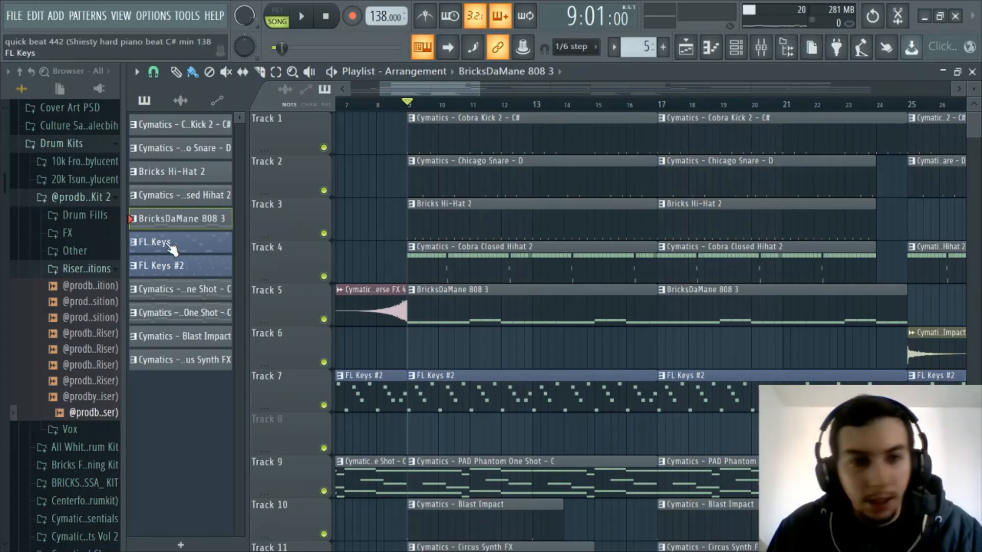
Display the Cymatics - Cobra Closed Hihat 2 notes in the piano roll, listen to the pattern on its own, and stop playback.
click(192, 200)
click(711, 47)
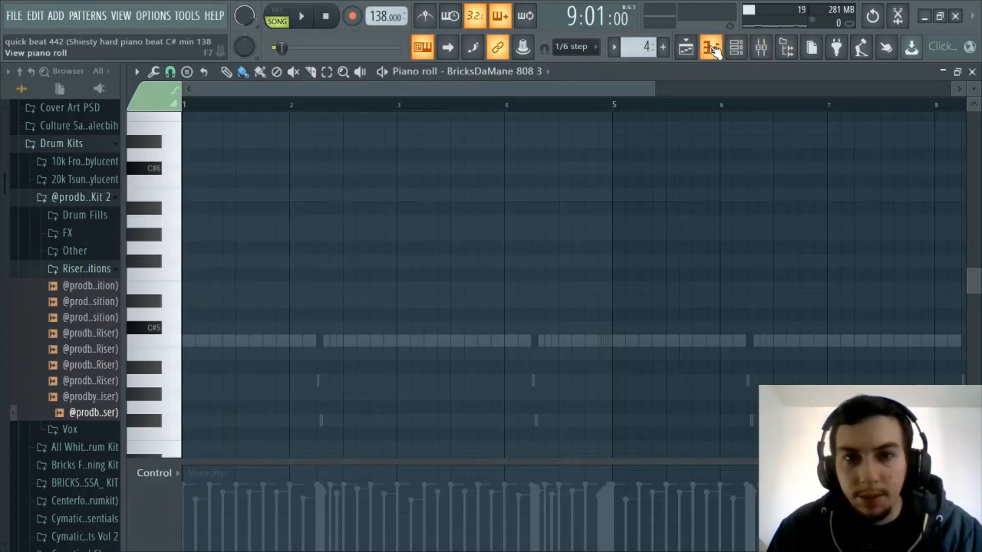
click(550, 72)
click(518, 214)
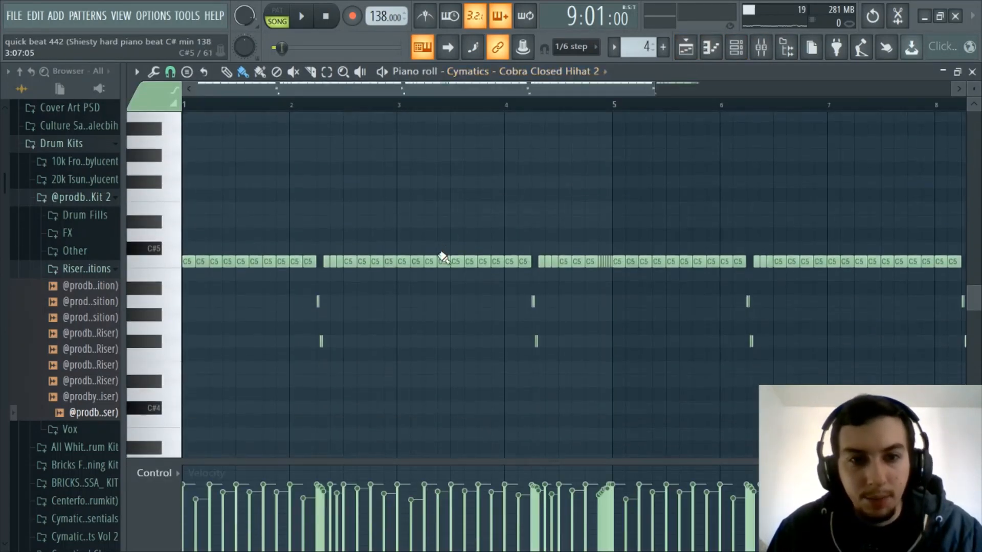
click(304, 14)
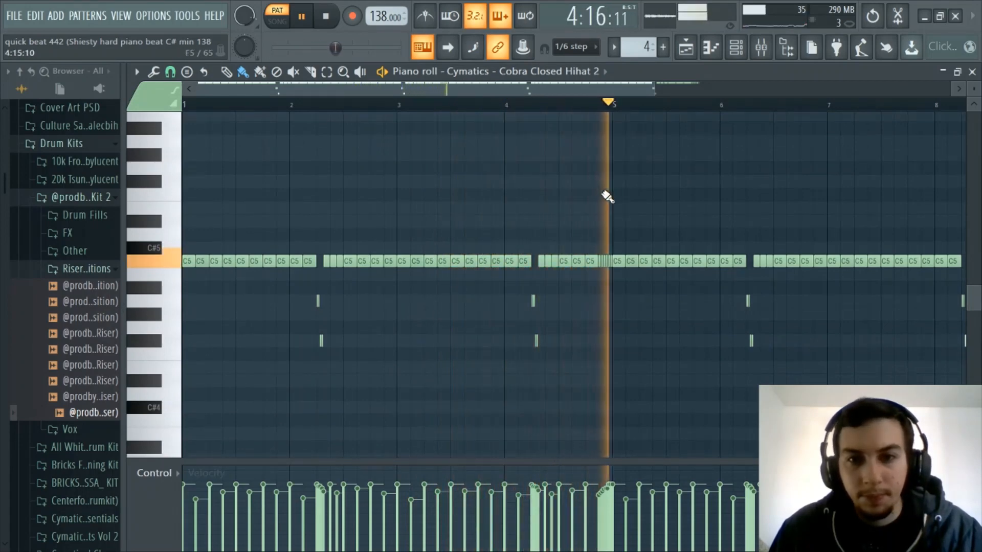
key(space)
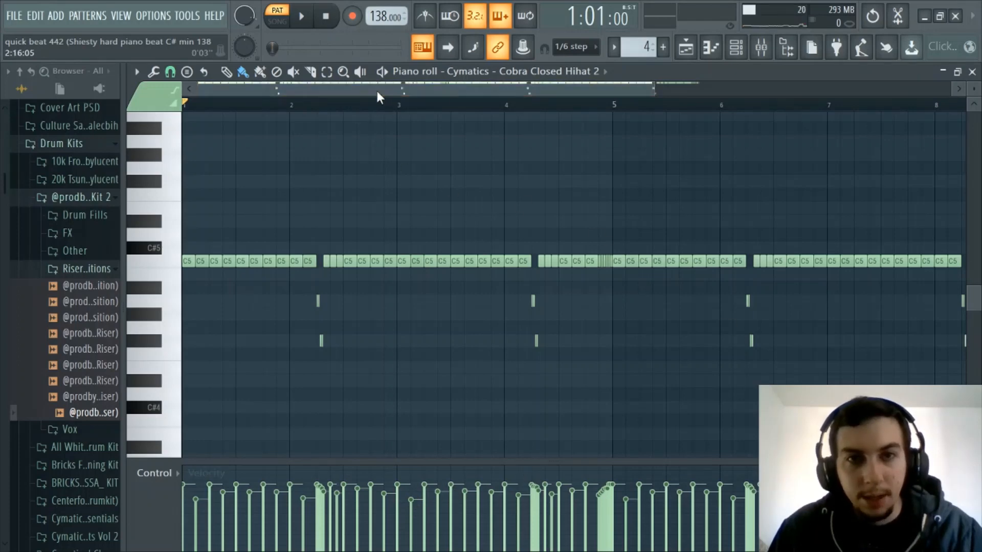
Return to the playlist, look over the lower tracks and set the song position to bar 9 in song mode.
click(685, 47)
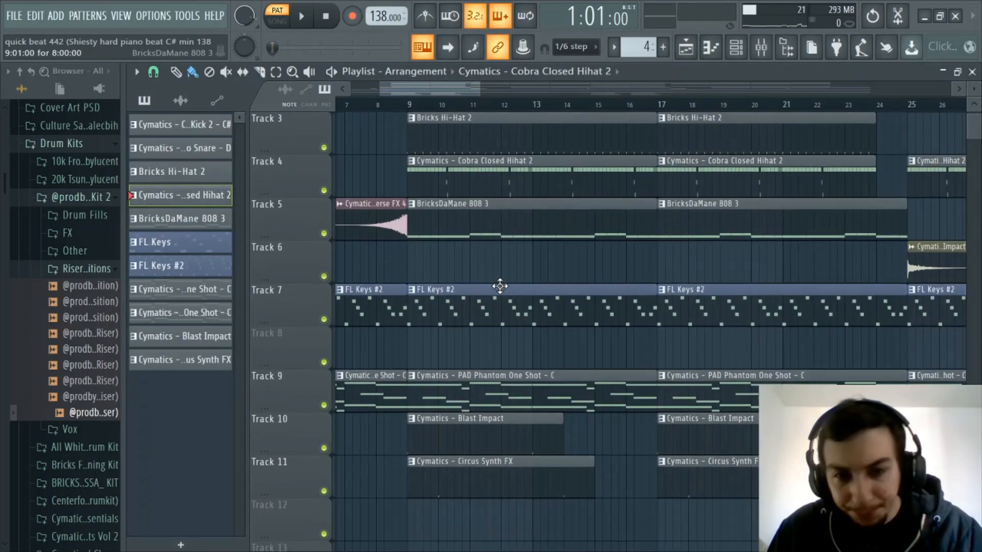
scroll(520, 296, down, 2)
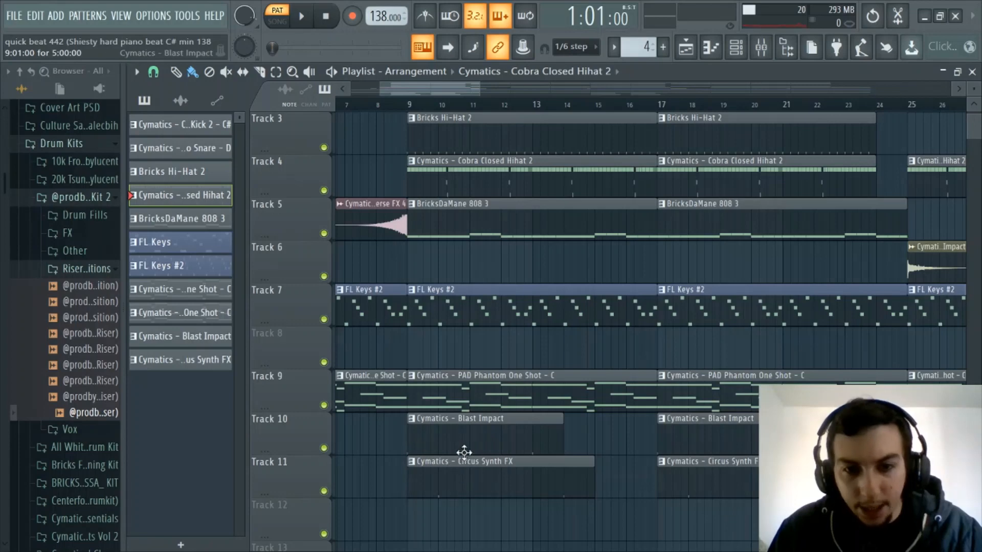
scroll(447, 255, up, 2)
drag(400, 105, 412, 112)
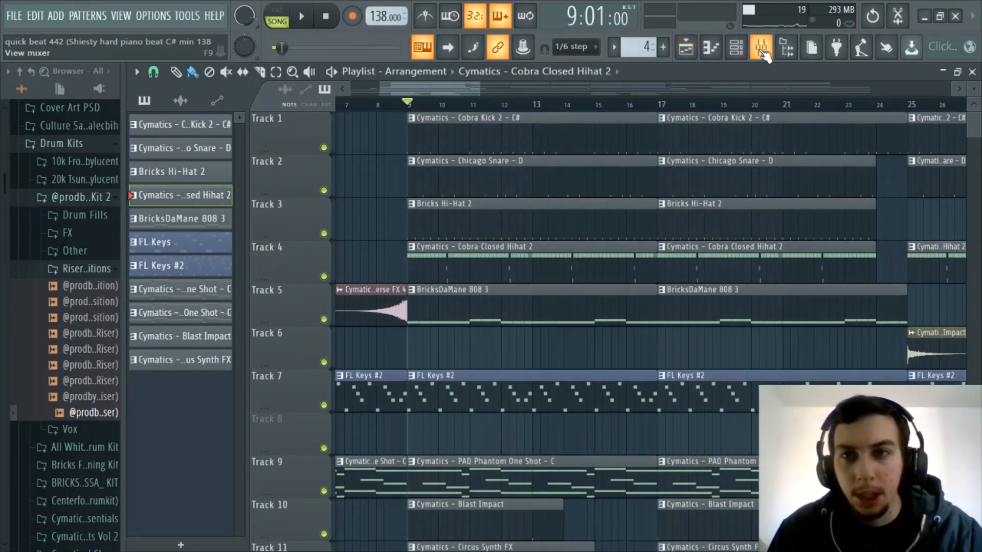
Show the mixer and compare the effect chains on the Master, Insert 1 and Insert 6 tracks.
key(F9)
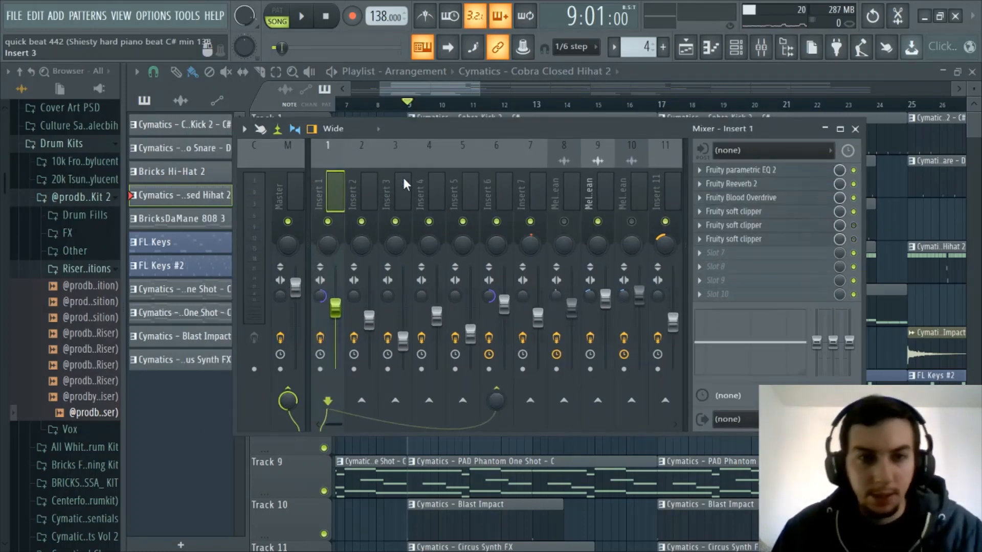
click(294, 197)
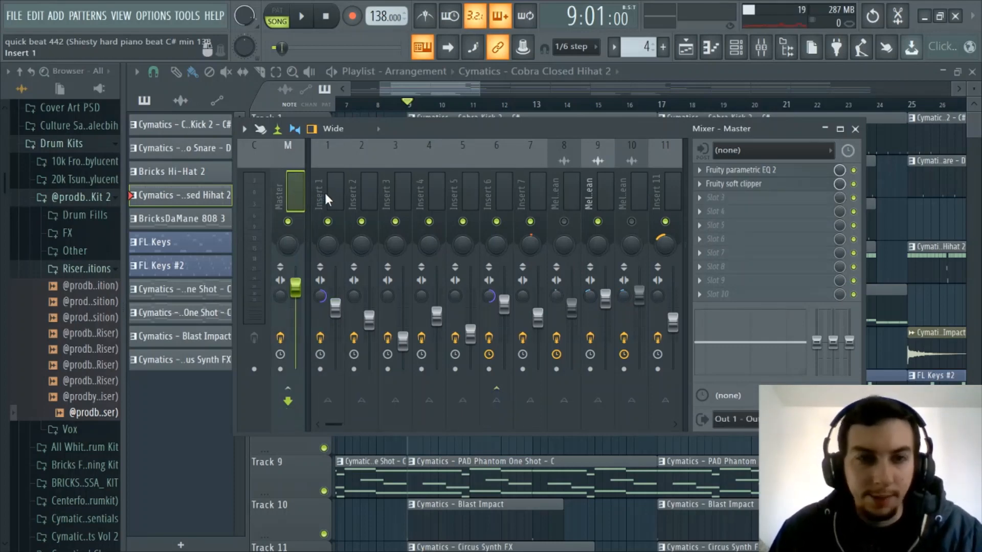
click(324, 191)
click(293, 194)
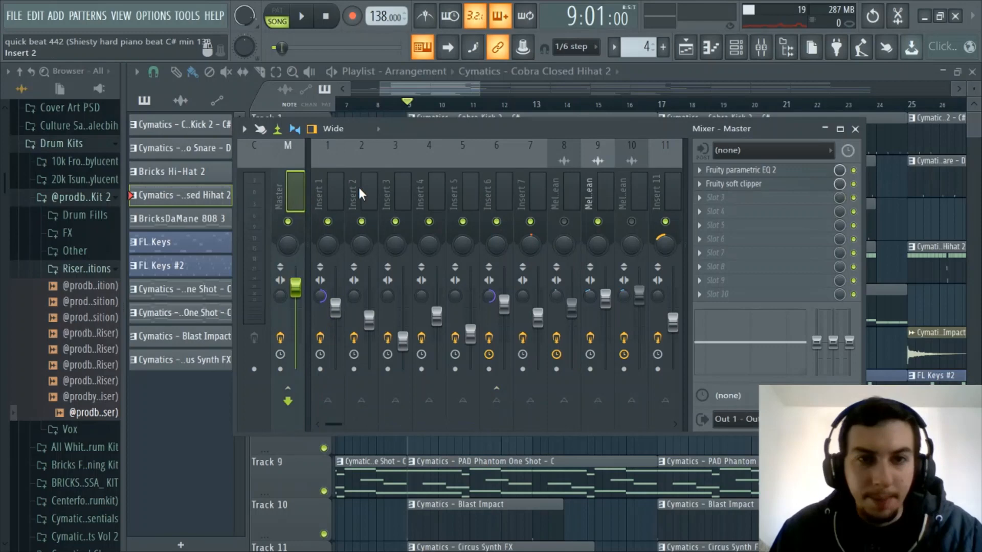
click(493, 190)
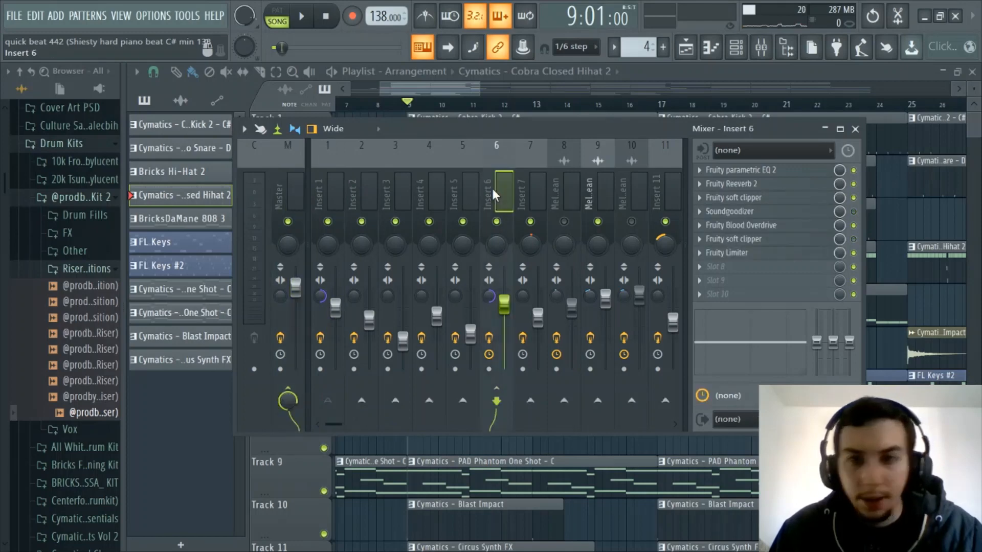
click(329, 190)
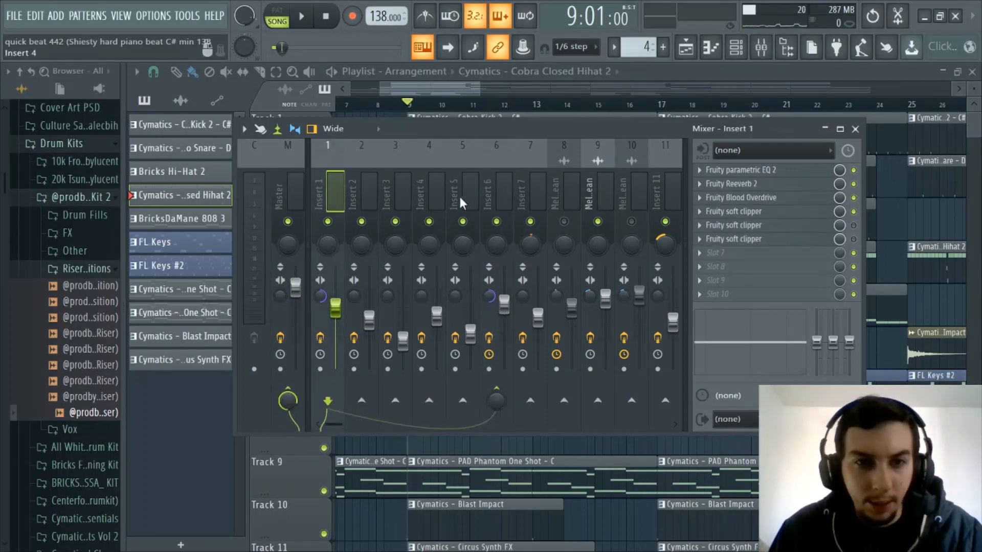
click(505, 190)
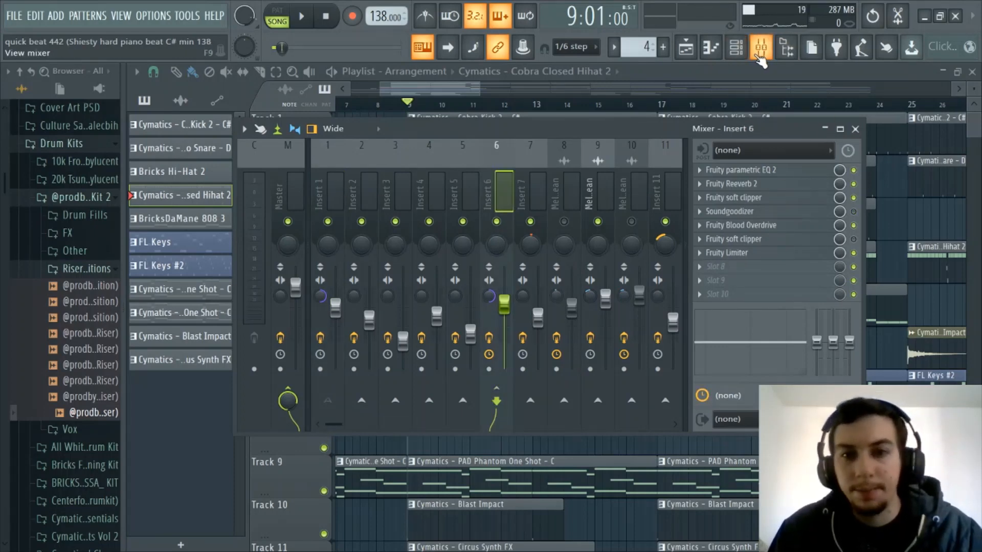
Play the song from bar 9 while inspecting the effects on Insert 11, Melody Bus-Clean and Insert 1, and stop playback.
key(space)
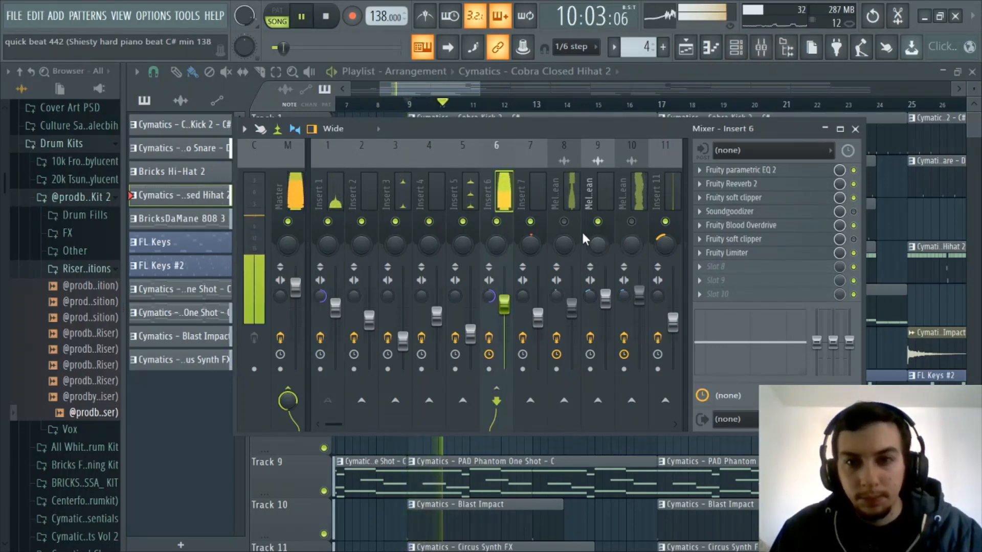
click(659, 197)
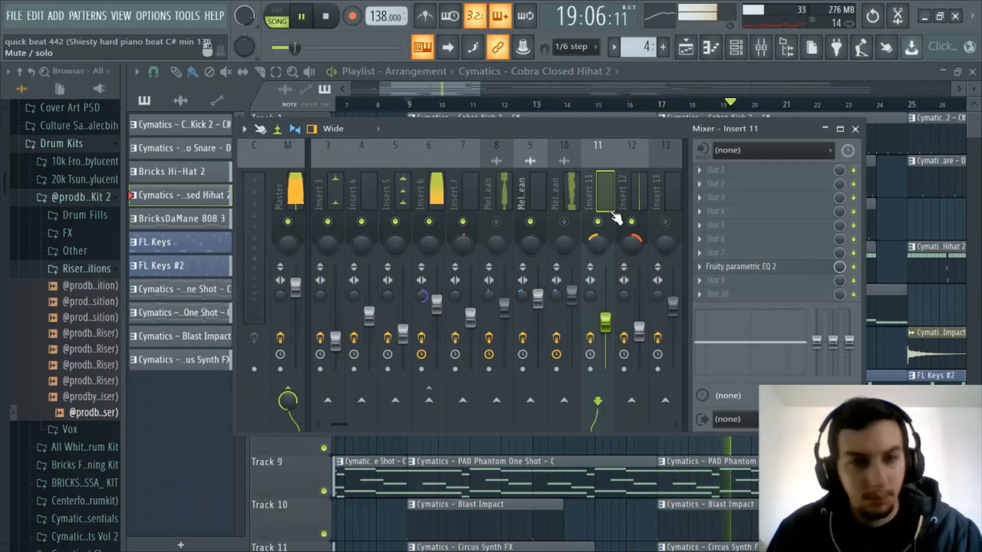
click(503, 192)
click(572, 186)
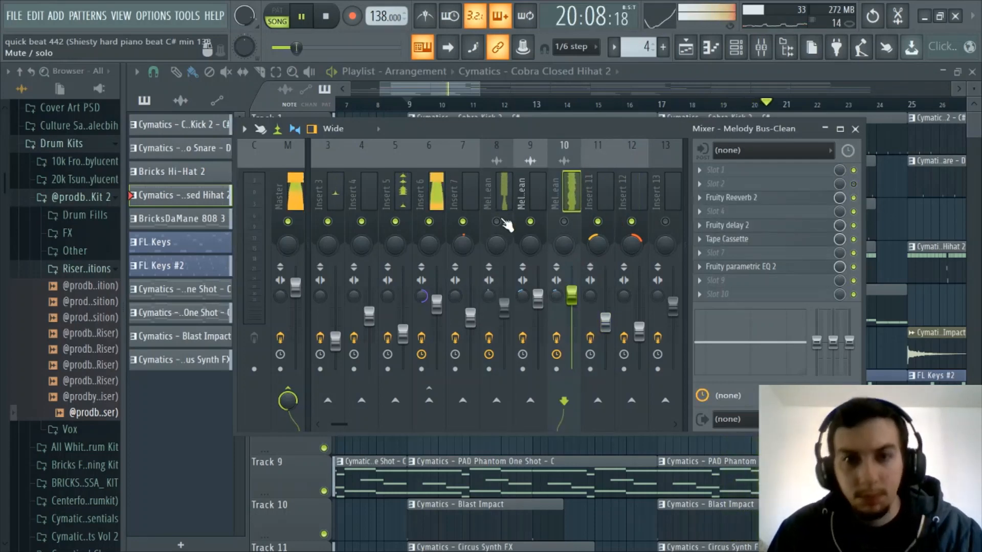
click(378, 181)
key(Left)
key(Left)
key(Left)
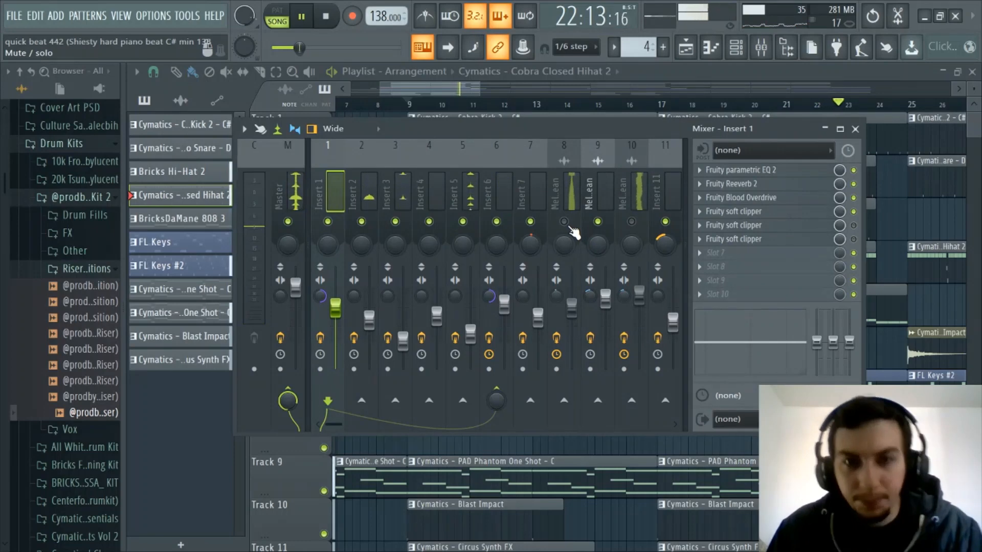
key(space)
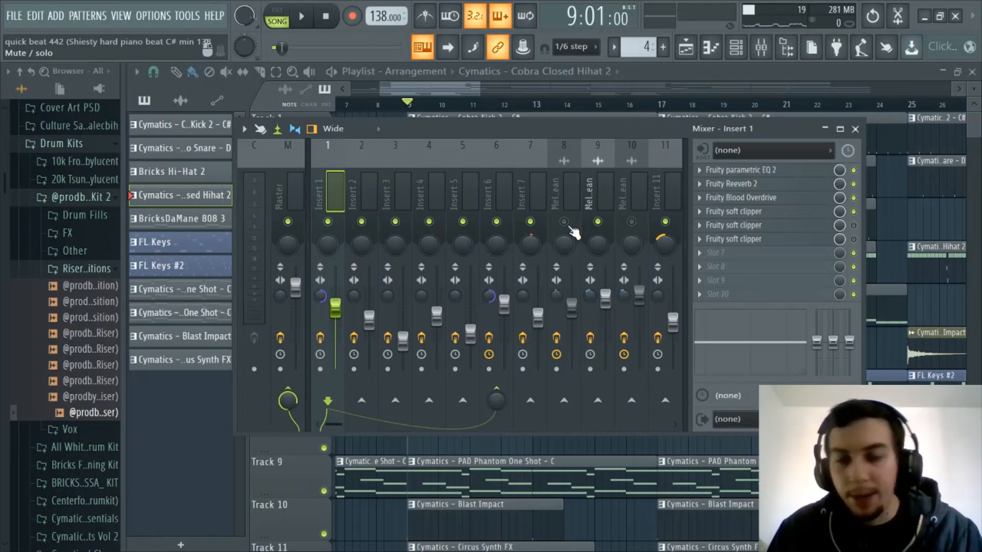
Return to the playlist and examine how the drum, 808, melody, pad and FX clips are arranged across the whole song.
click(686, 47)
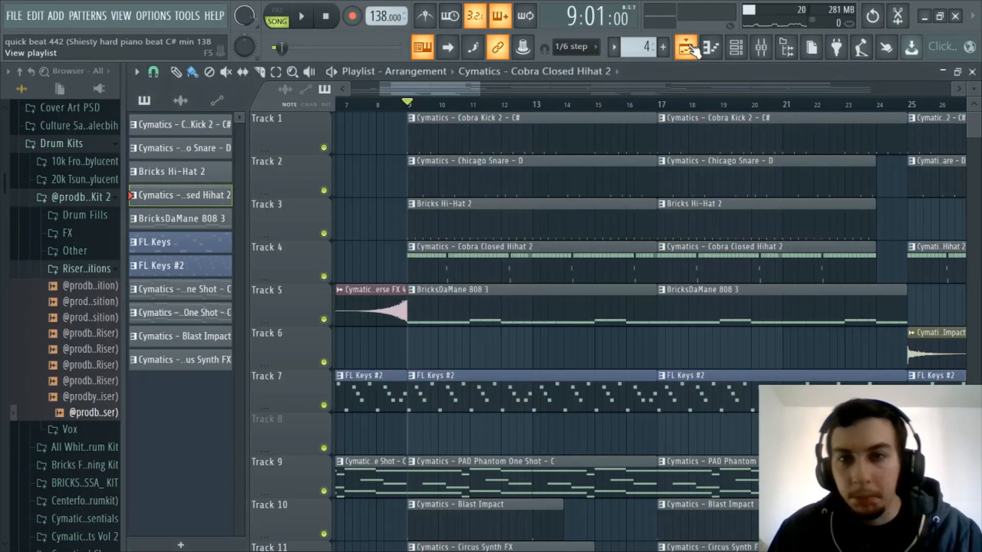
scroll(471, 110, down, 6)
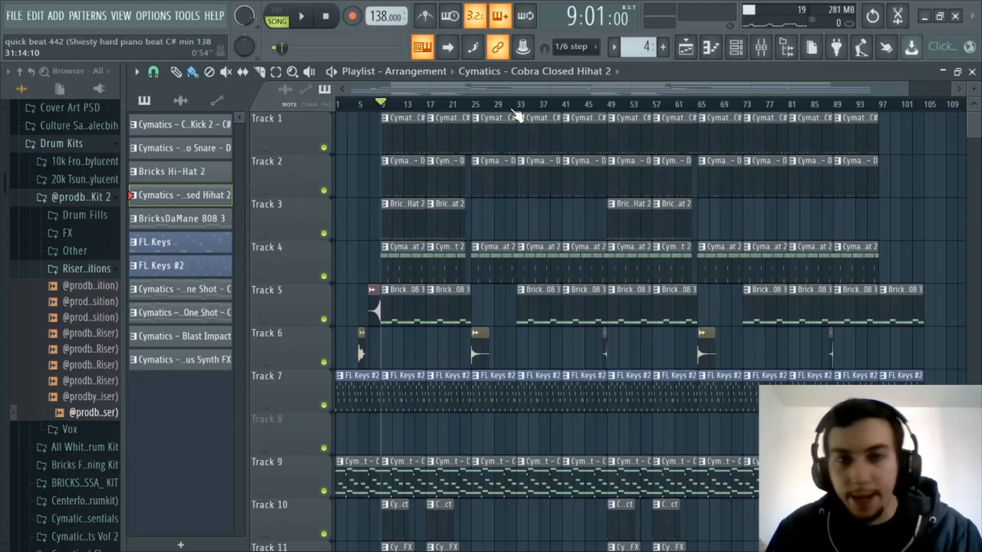
scroll(515, 103, up, 5)
drag(514, 91, 331, 105)
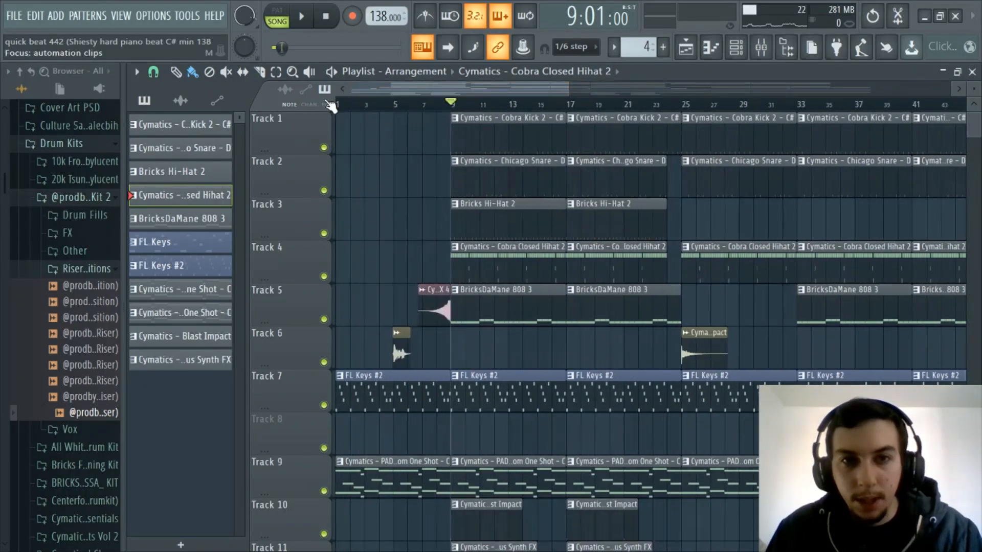
scroll(383, 104, down, 5)
scroll(467, 292, down, 2)
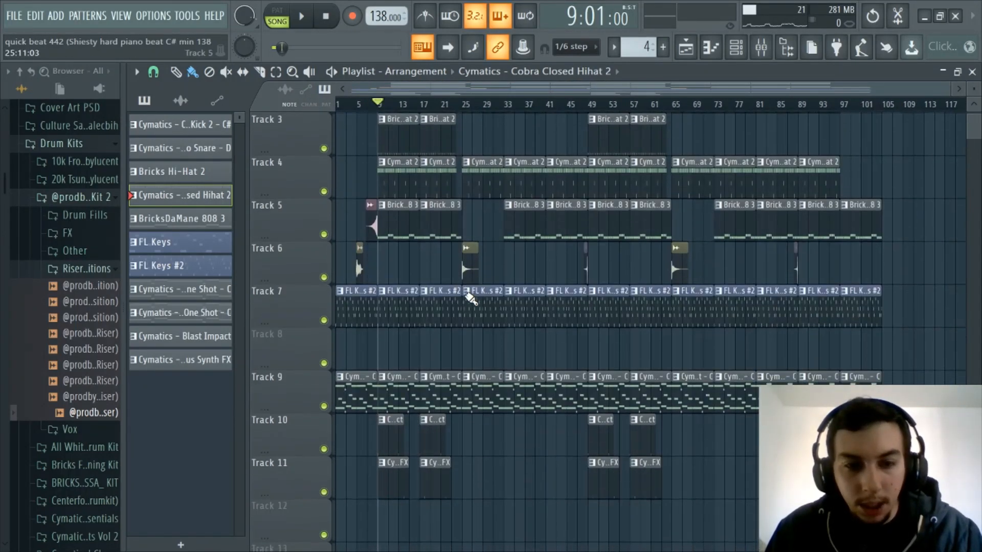
scroll(457, 277, up, 2)
scroll(412, 89, up, 2)
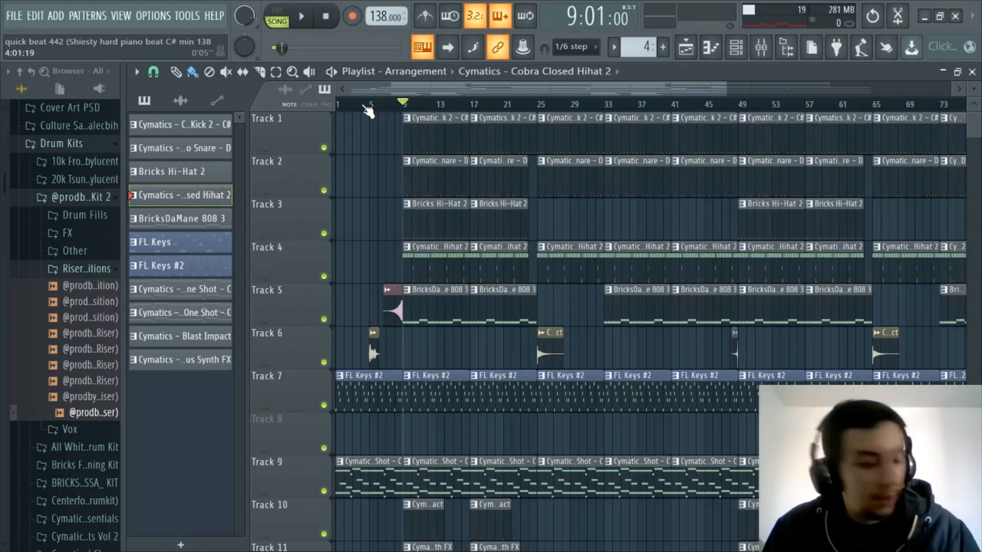
scroll(368, 111, up, 4)
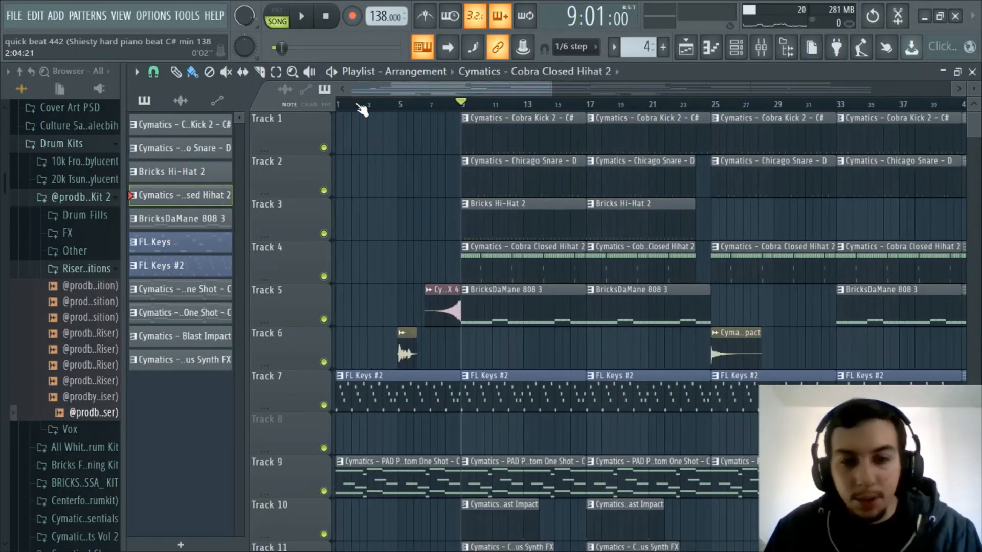
scroll(417, 222, down, 1)
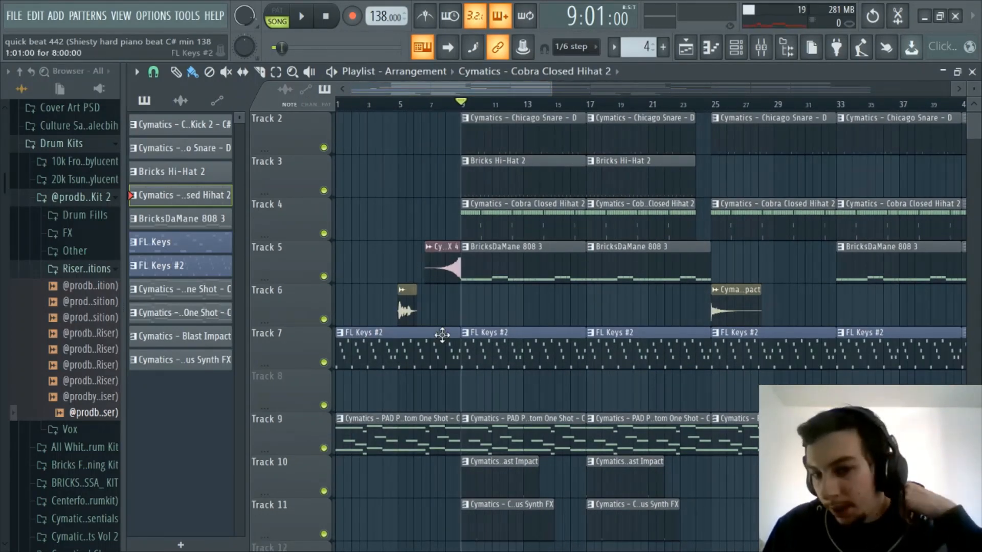
scroll(550, 379, up, 1)
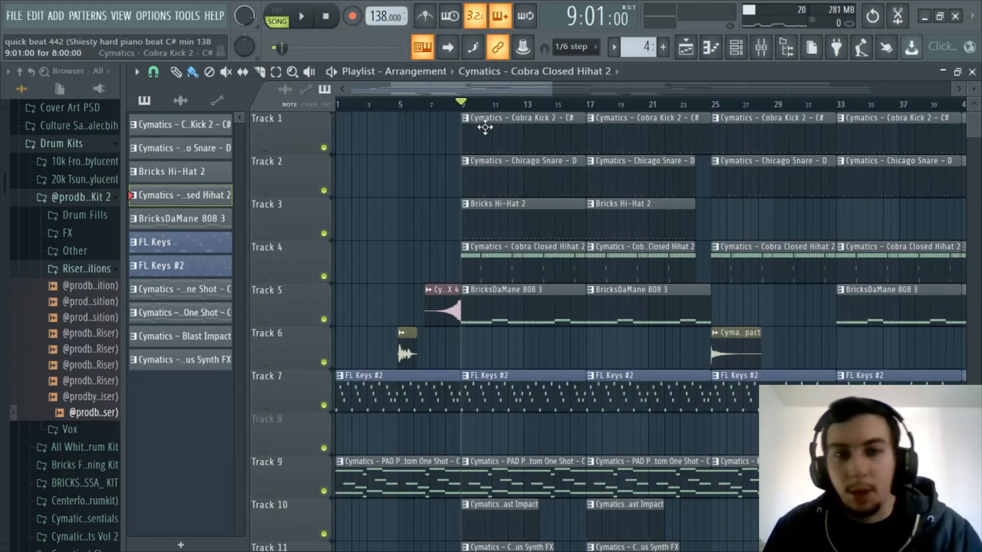
Play the full arrangement from bar 1 in the playlist and stop playback.
scroll(482, 114, down, 5)
scroll(480, 111, up, 2)
drag(450, 89, 287, 110)
scroll(506, 225, up, 2)
key(space)
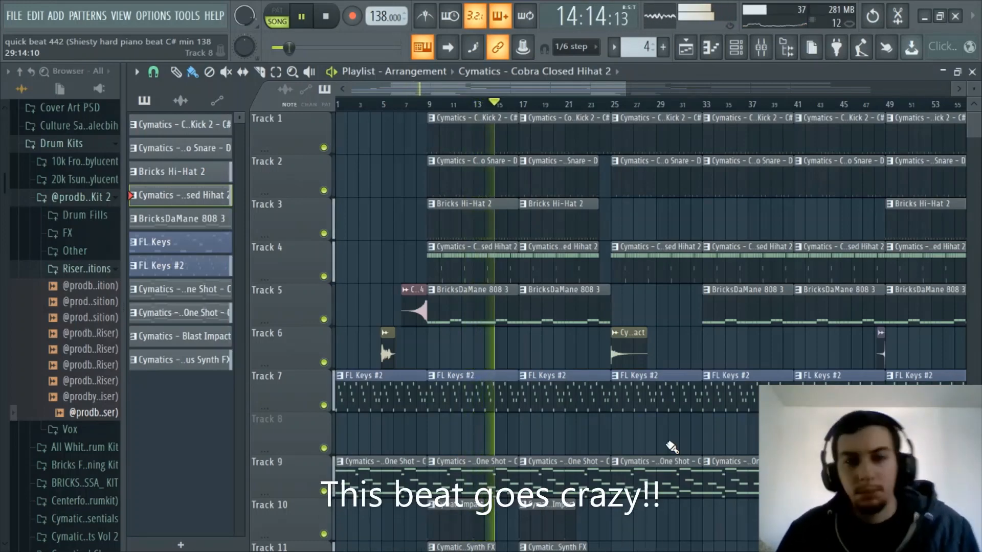
scroll(619, 99, down, 4)
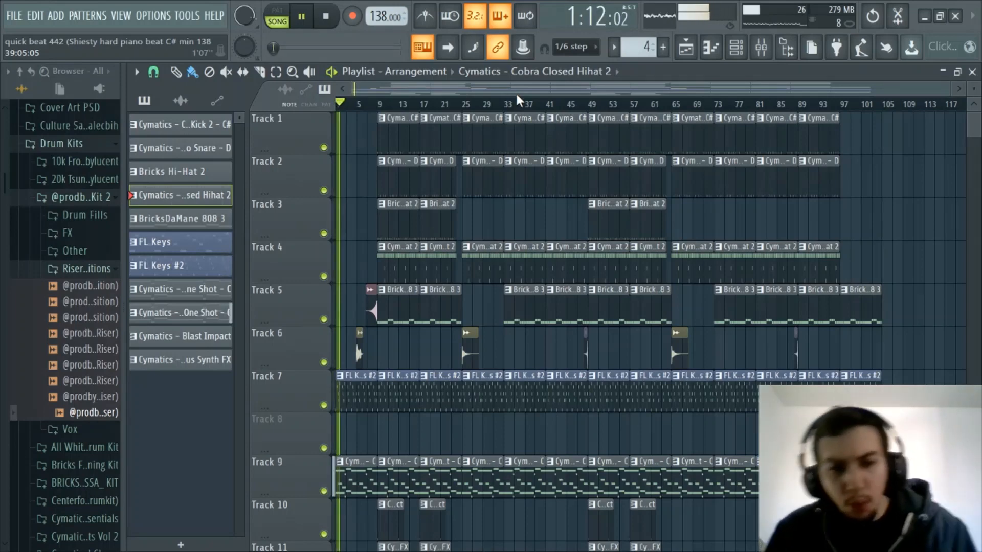
key(space)
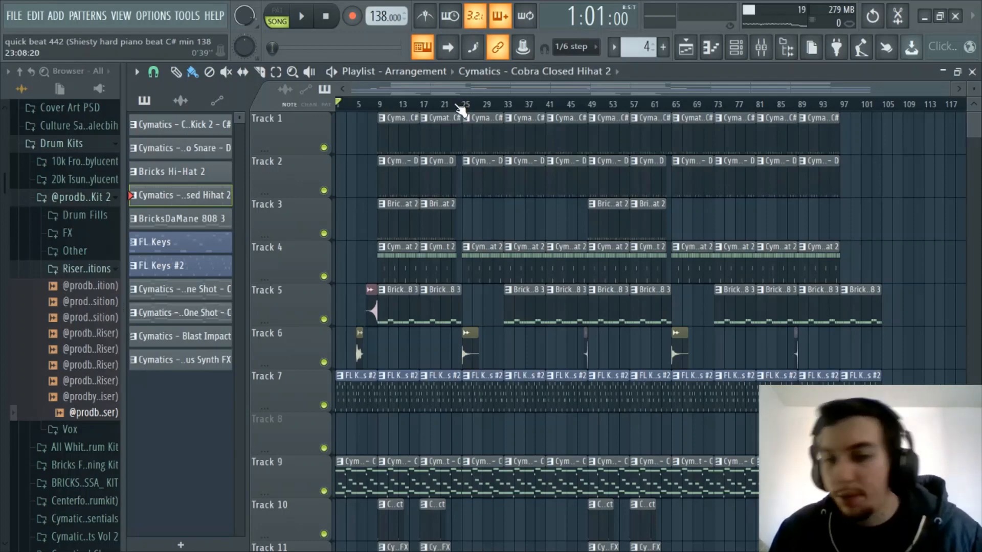
scroll(460, 105, up, 5)
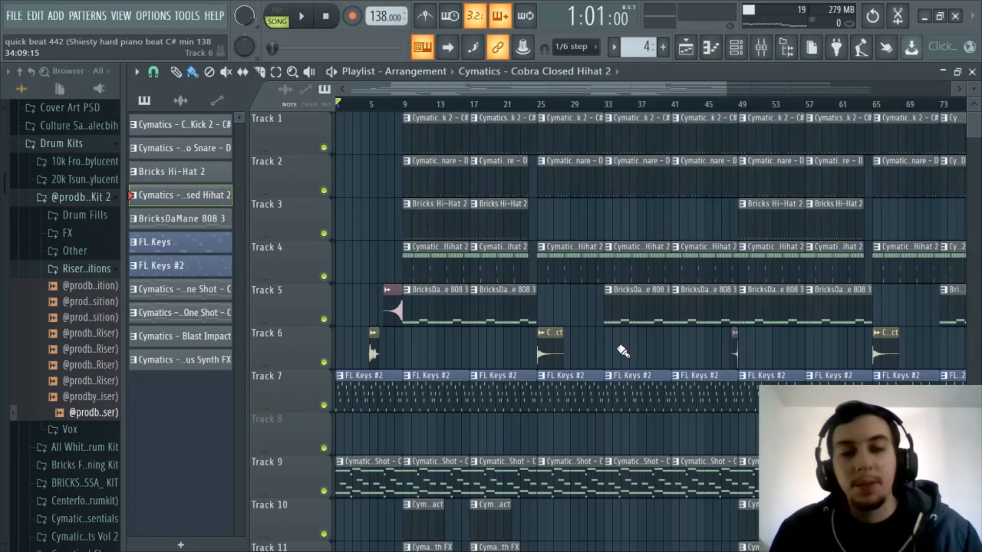
scroll(562, 107, down, 2)
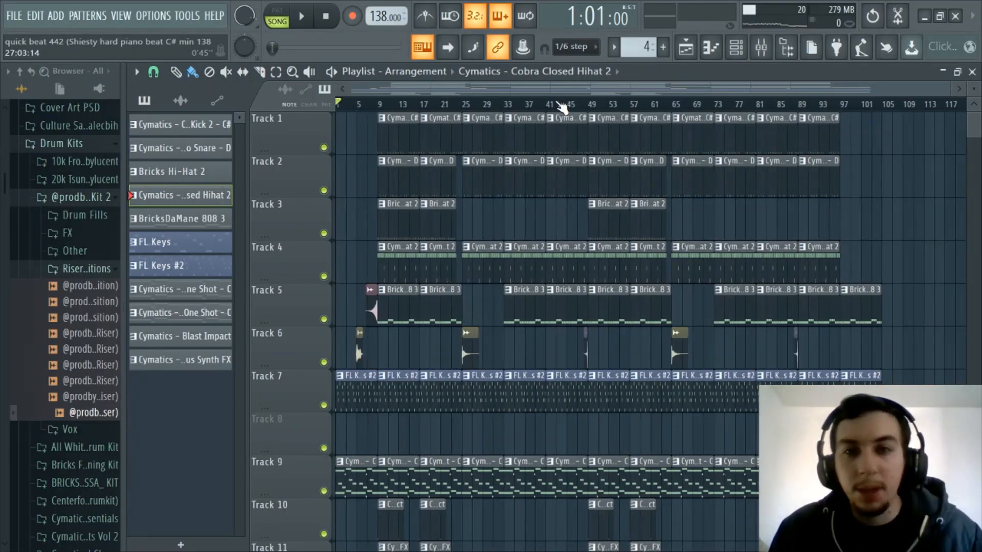